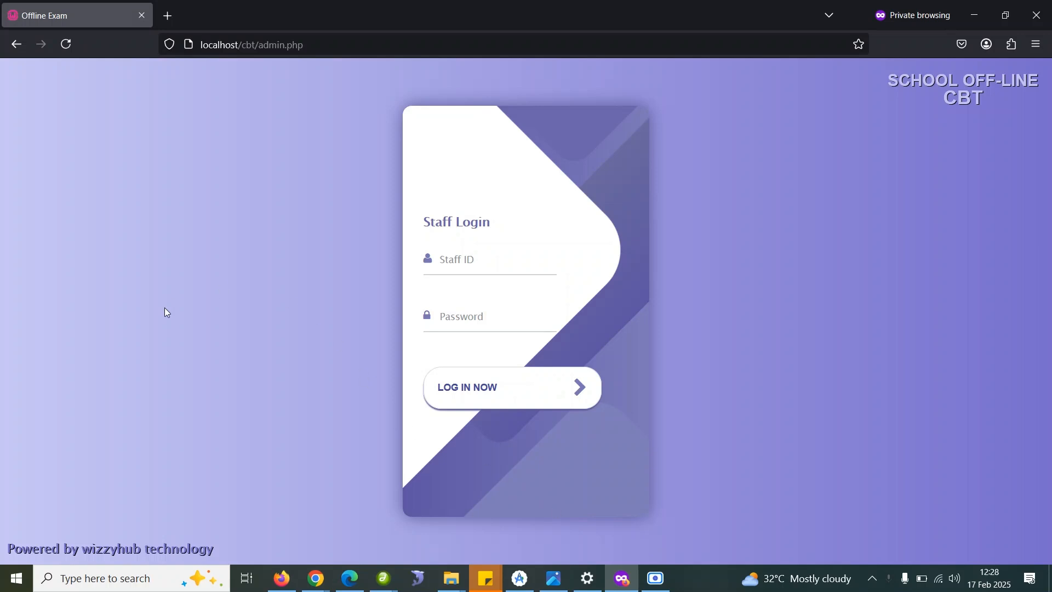
- Log in to the staff portal using the saved admin account
drag(329, 45, 184, 46)
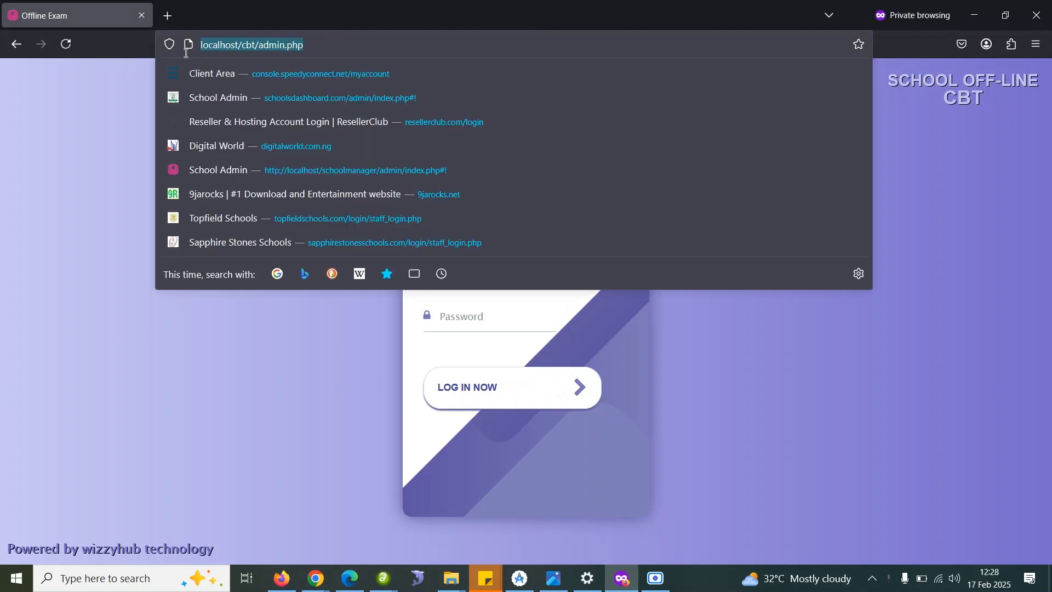
click(105, 156)
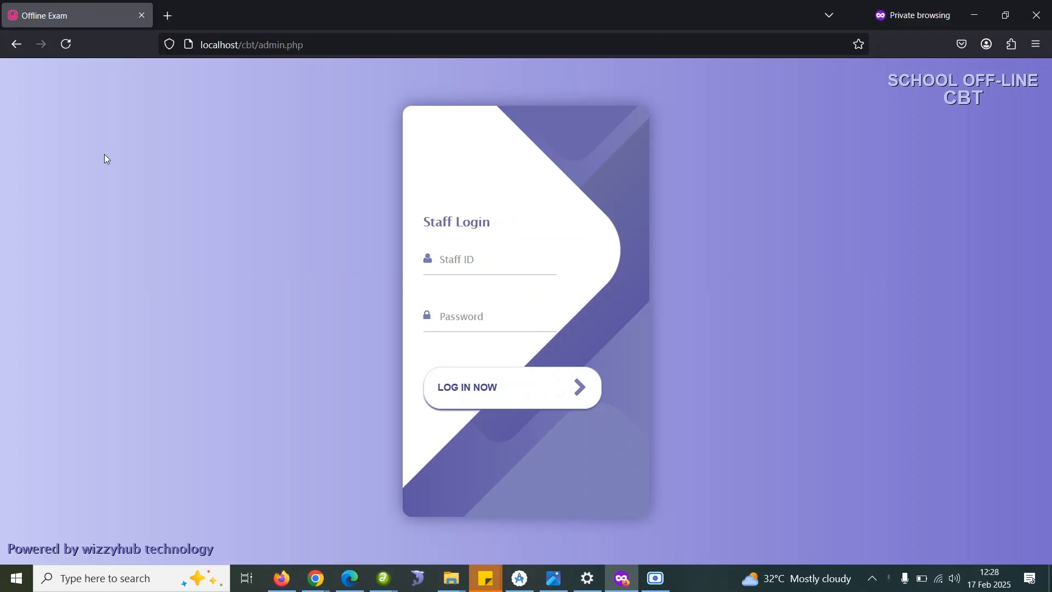
click(451, 262)
text(a)
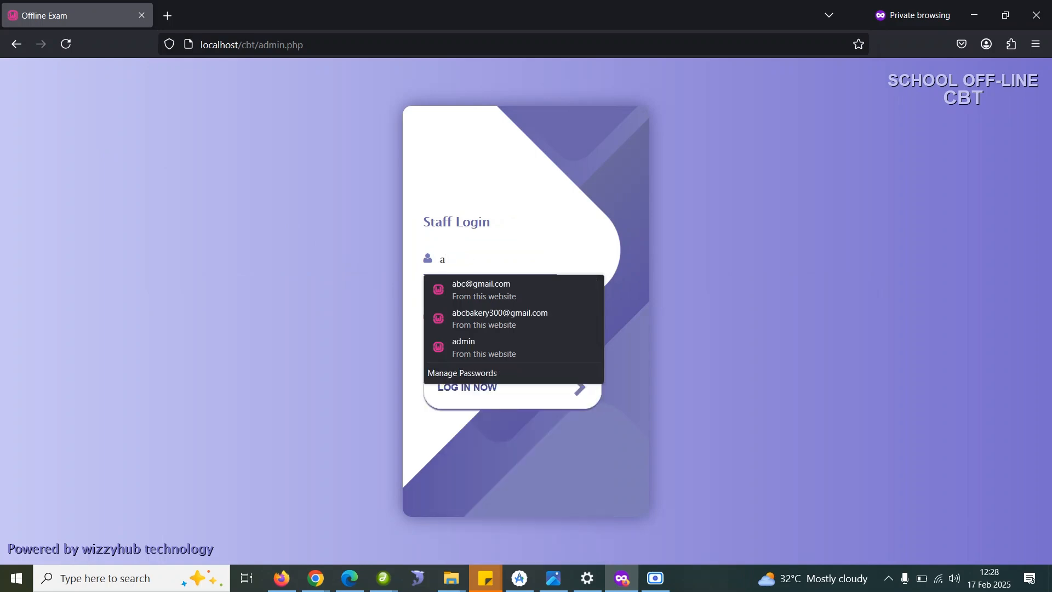
click(502, 343)
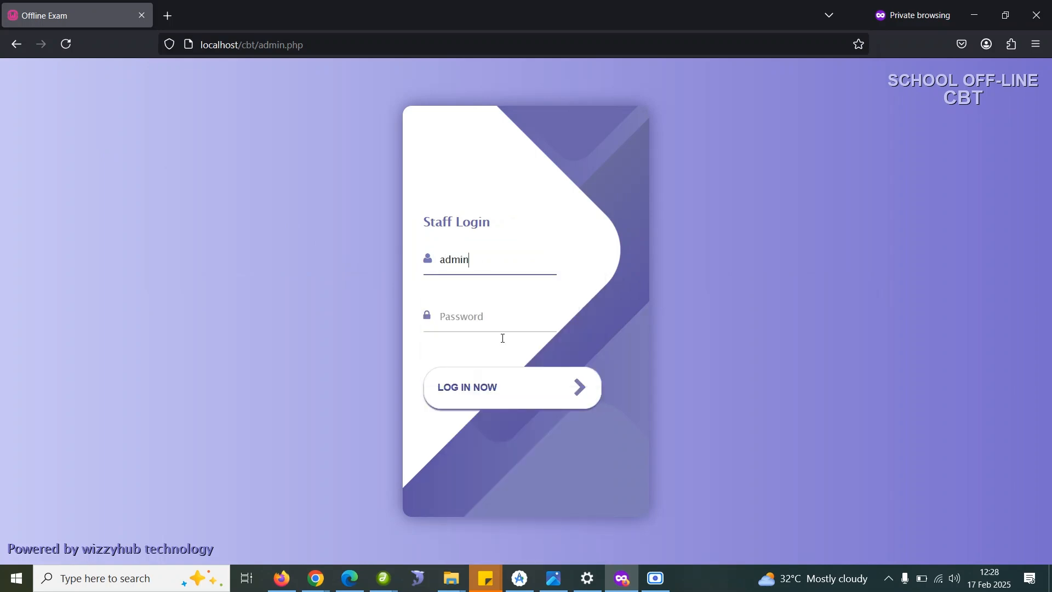
click(501, 393)
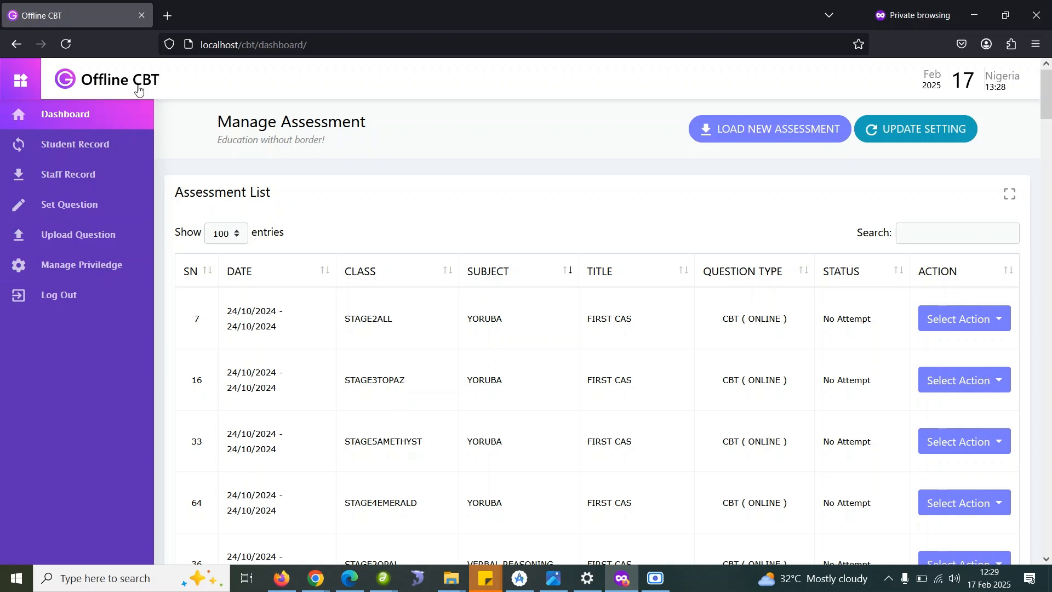
- Open the school settings from the dashboard and examine the school code and server URL
click(106, 117)
click(953, 125)
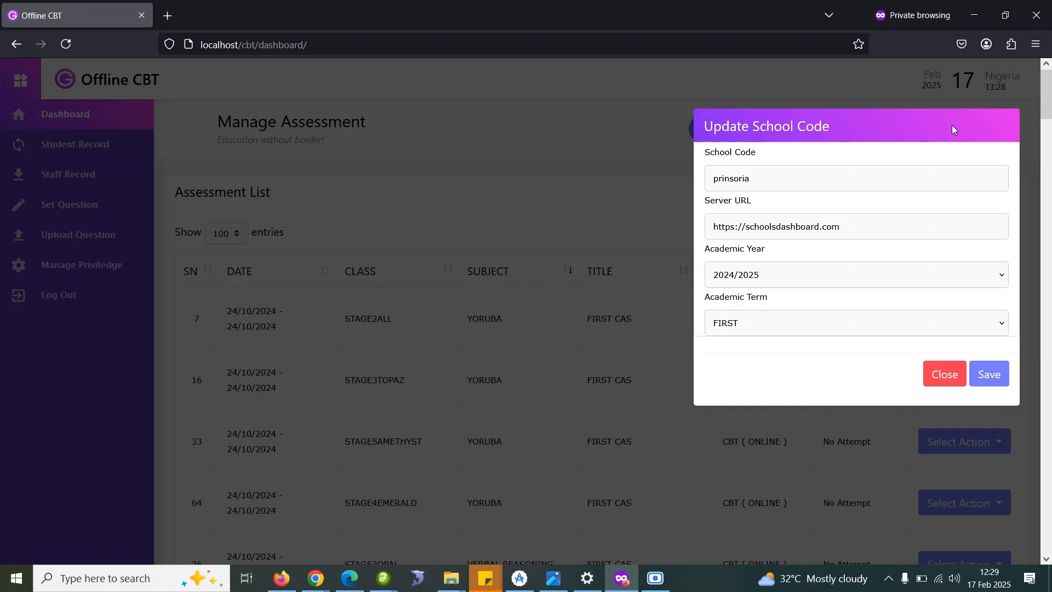
double_click(777, 177)
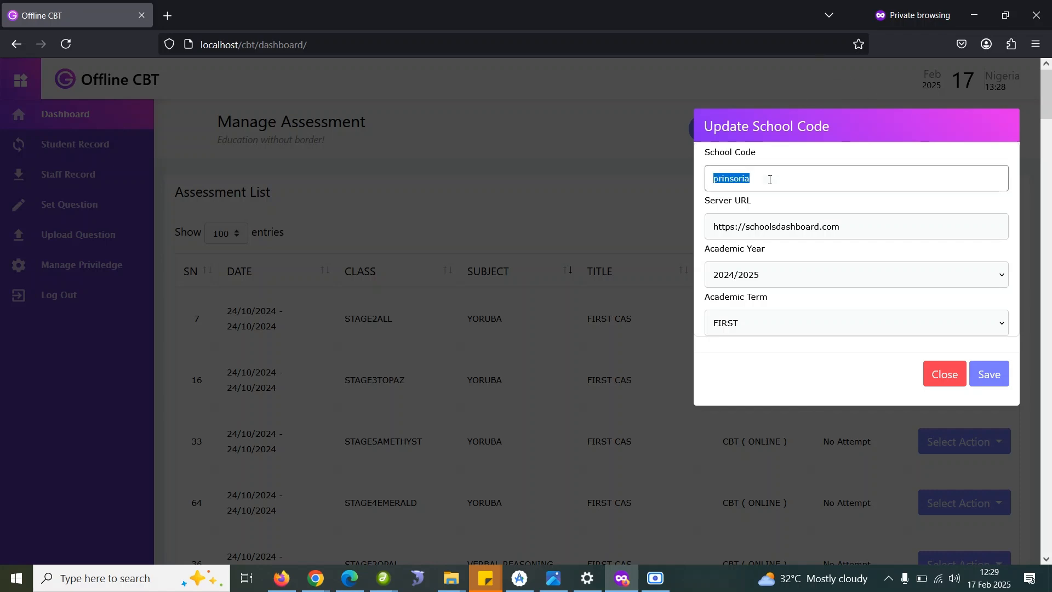
double_click(872, 216)
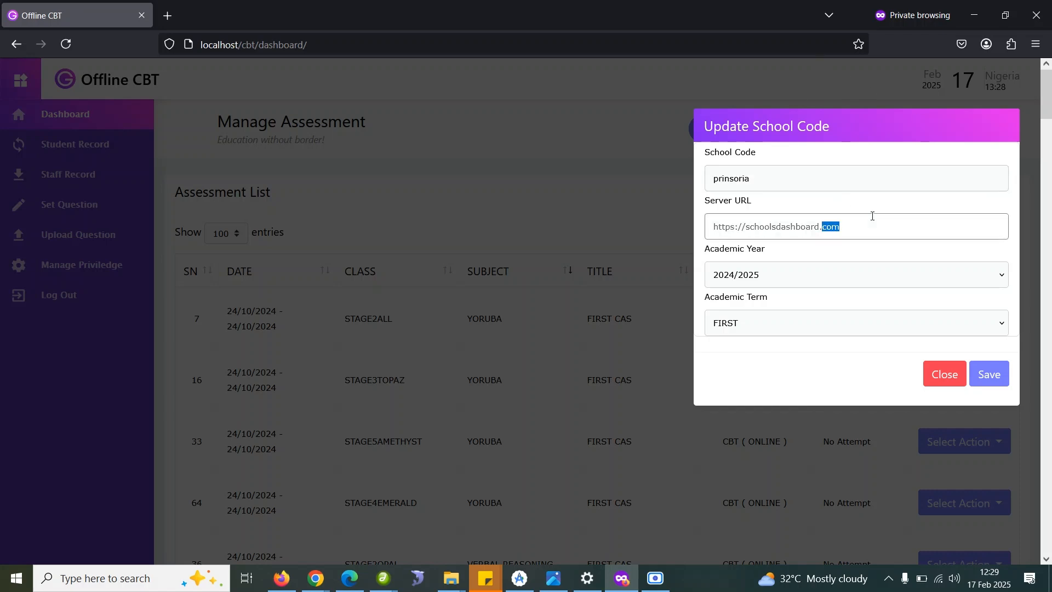
- Select academic year 2024/2025 and academic term FIRST in the school settings, and close the dialog
click(822, 278)
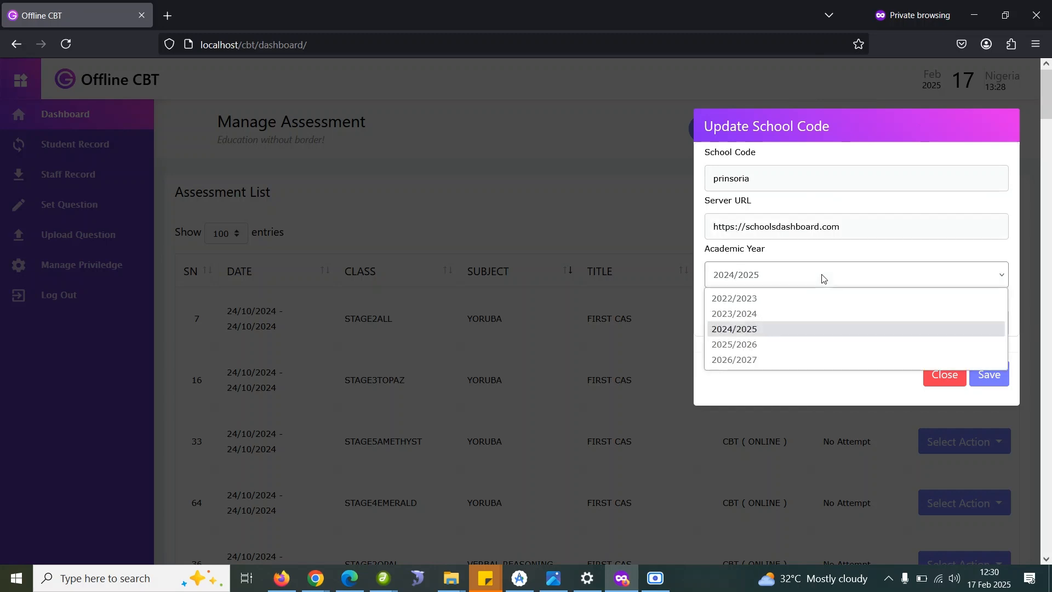
click(762, 333)
click(794, 326)
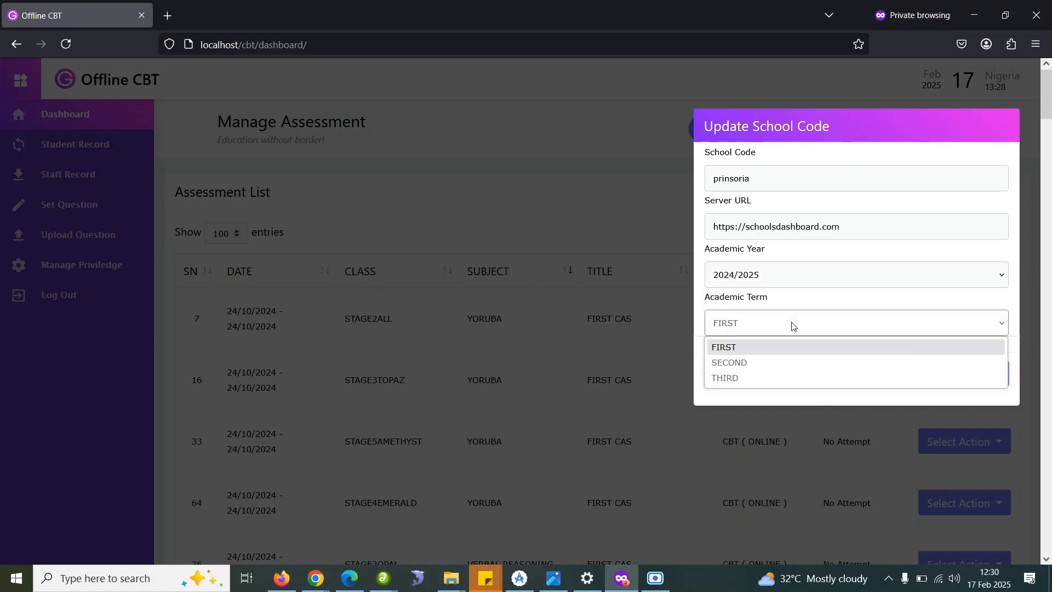
click(767, 347)
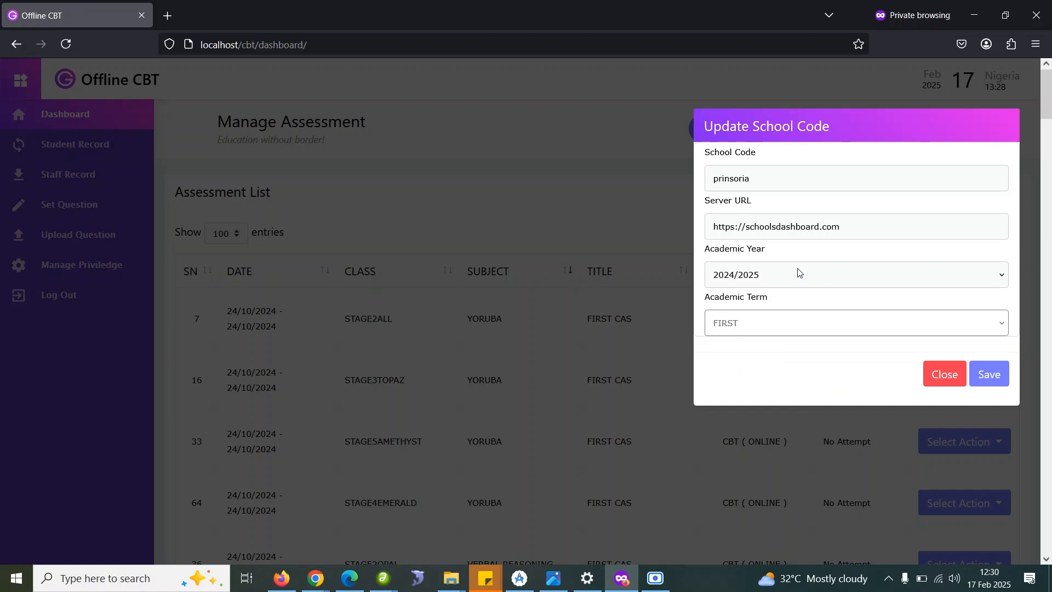
click(990, 378)
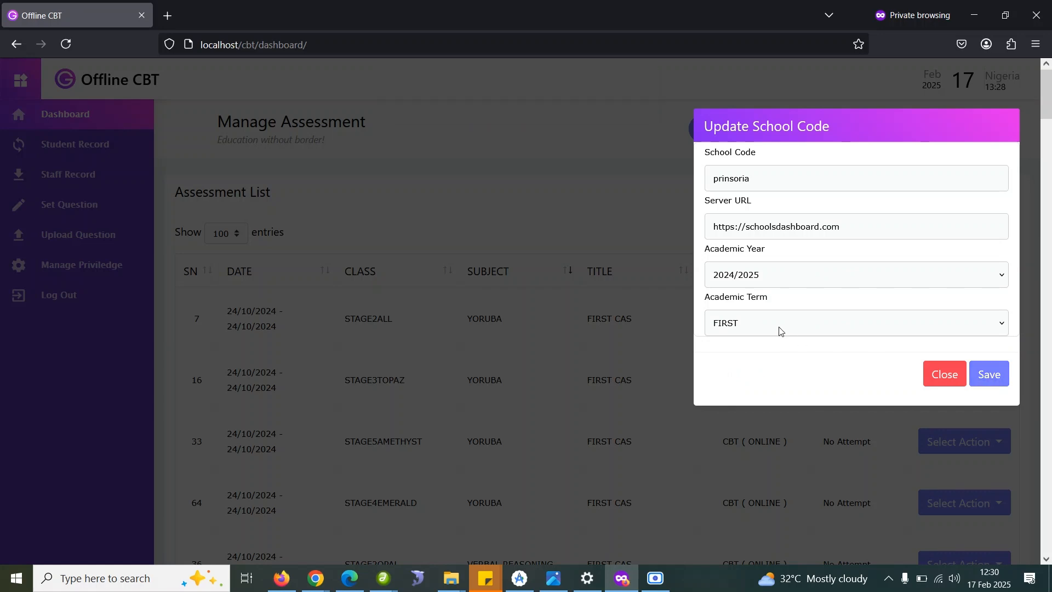
click(947, 375)
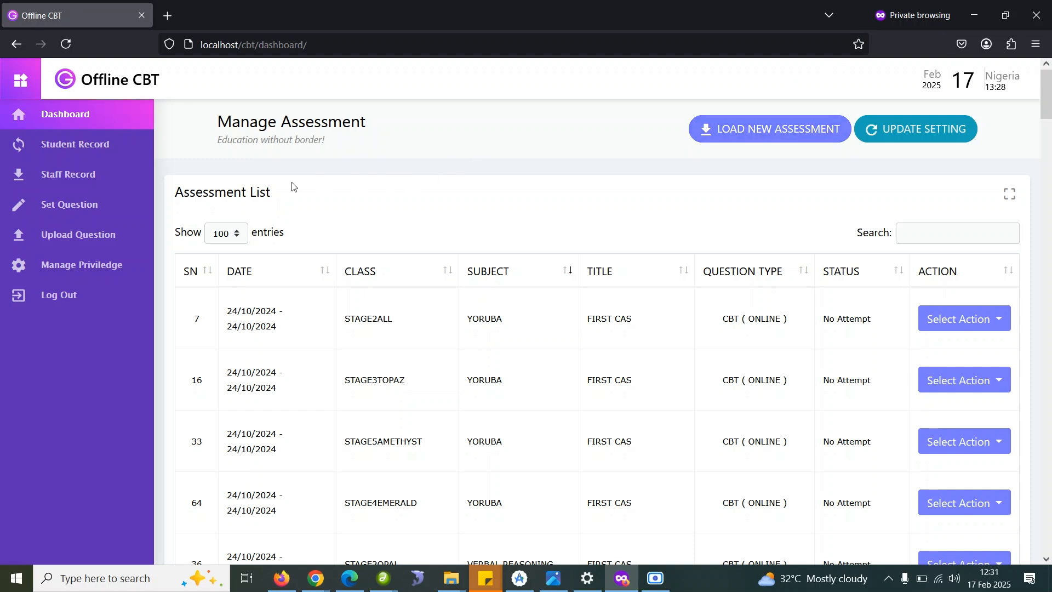
- Examine the student record download form with the school section set to SECONDARY, and open the staff record download form
click(73, 212)
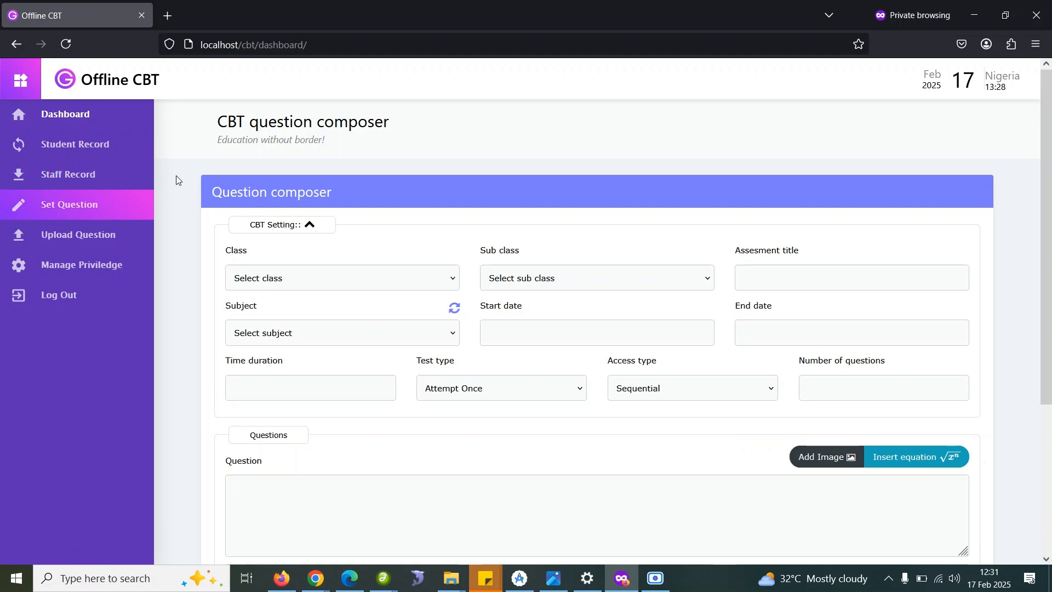
click(57, 152)
click(213, 252)
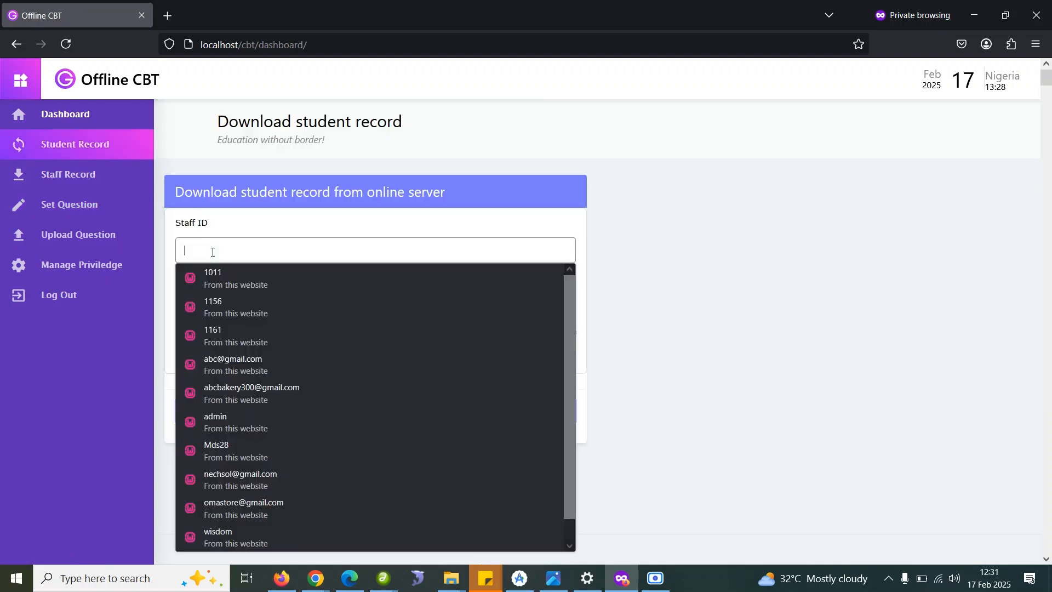
click(650, 158)
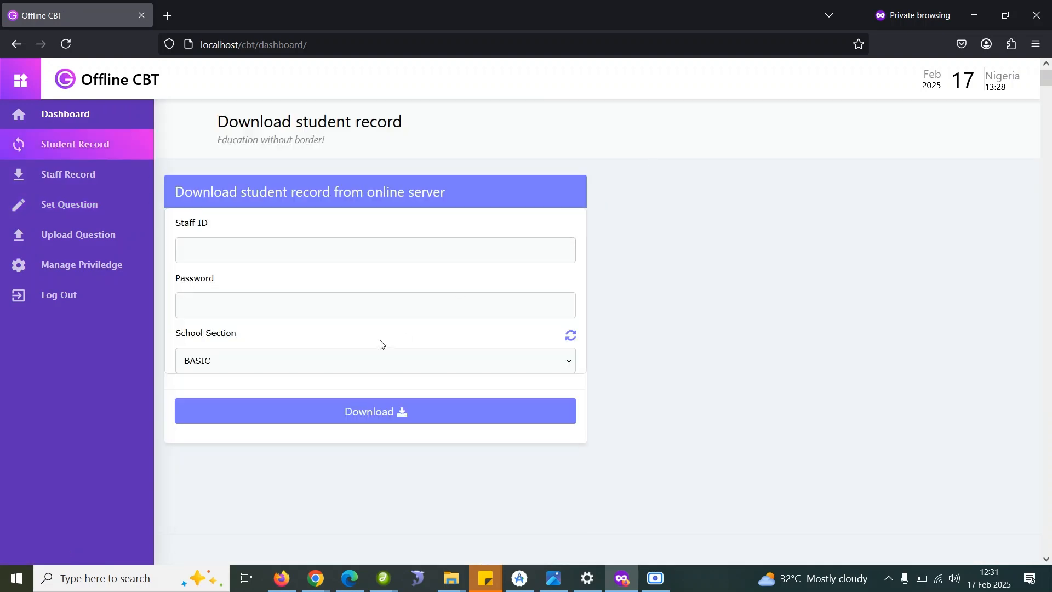
click(350, 306)
click(710, 263)
click(382, 370)
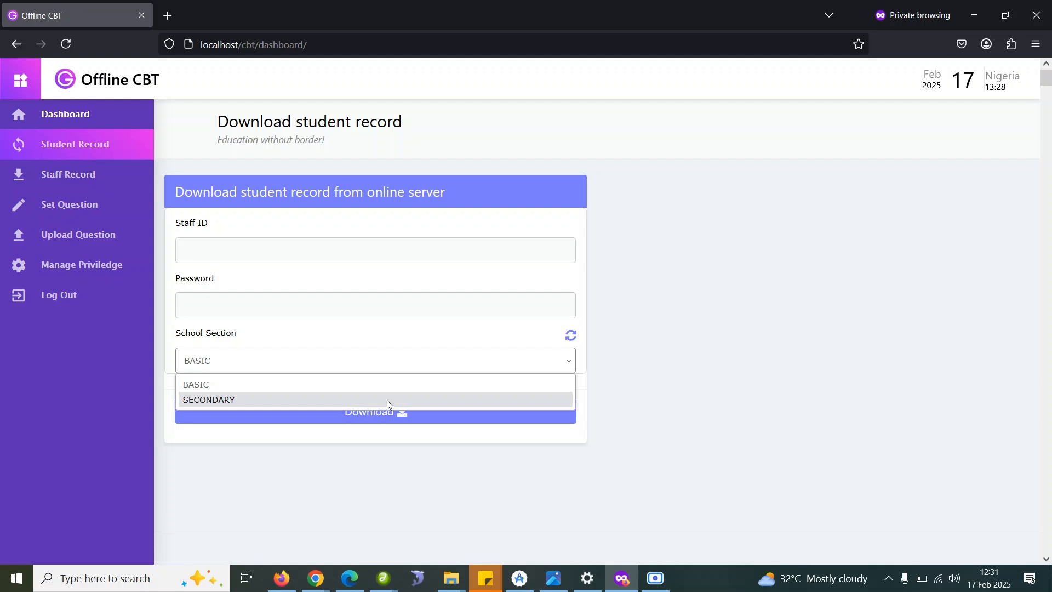
click(387, 400)
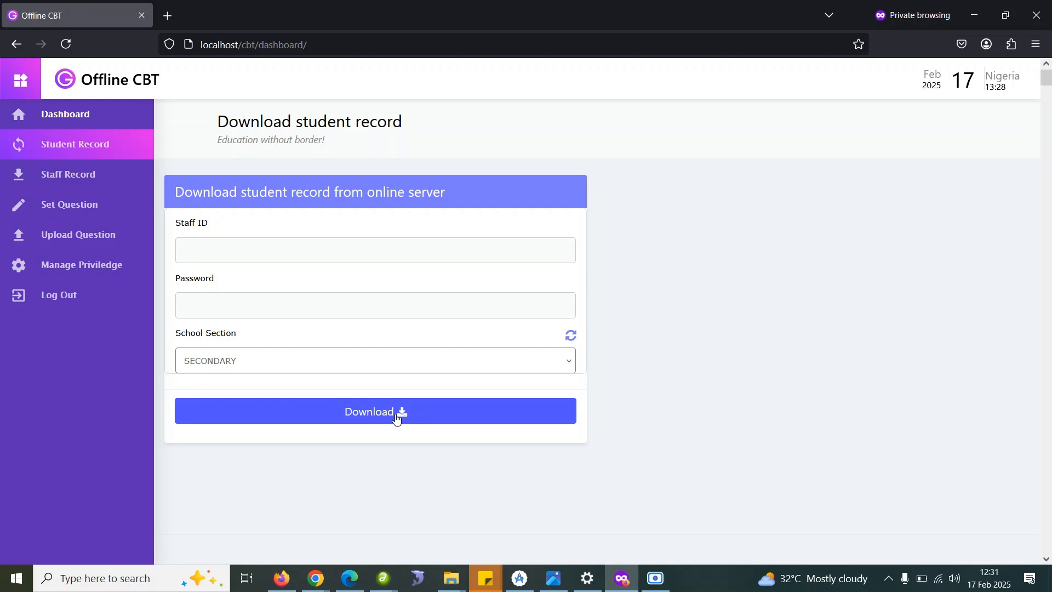
click(98, 184)
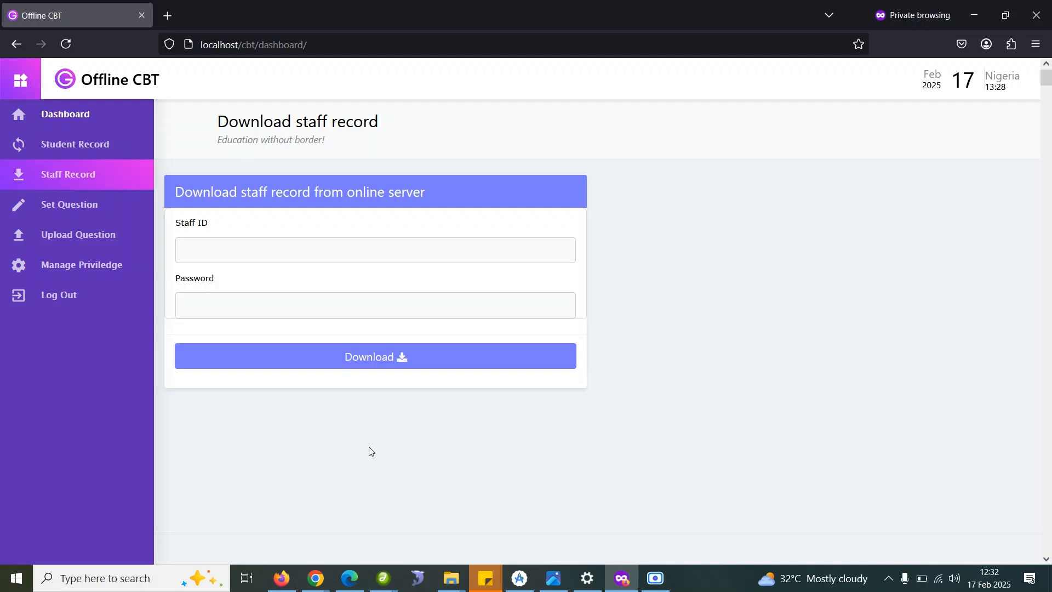
- Open the CBT question composer and set the class to JS1 and the sub class to ALL
click(102, 214)
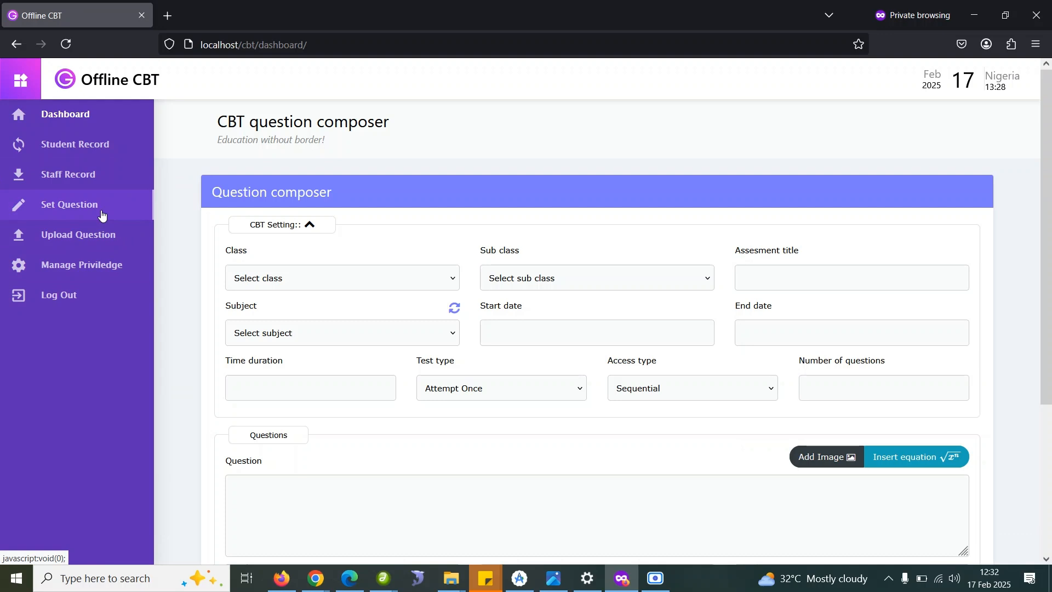
click(375, 282)
click(315, 315)
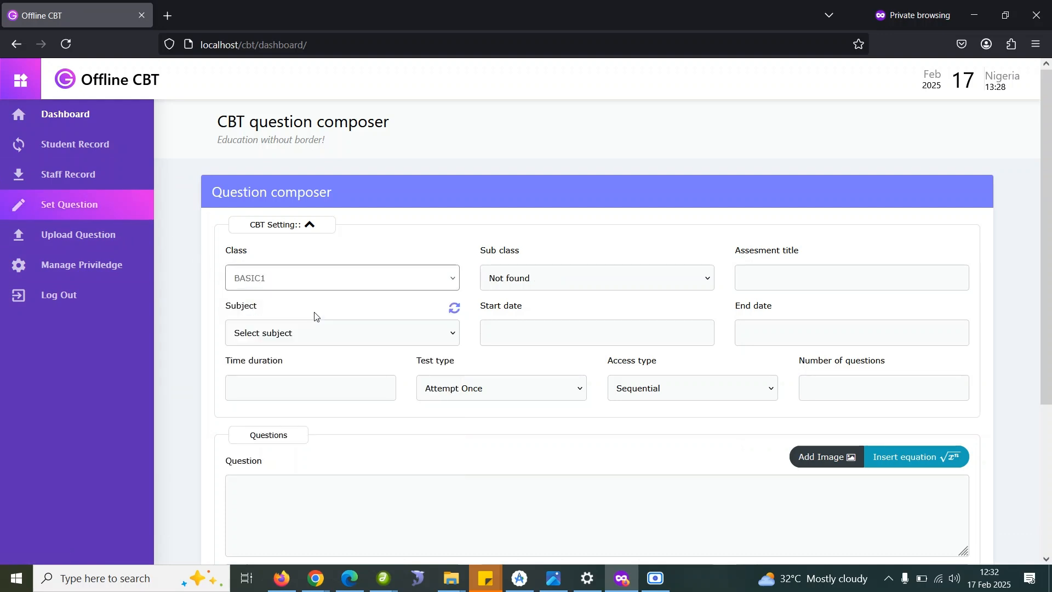
click(529, 281)
click(412, 290)
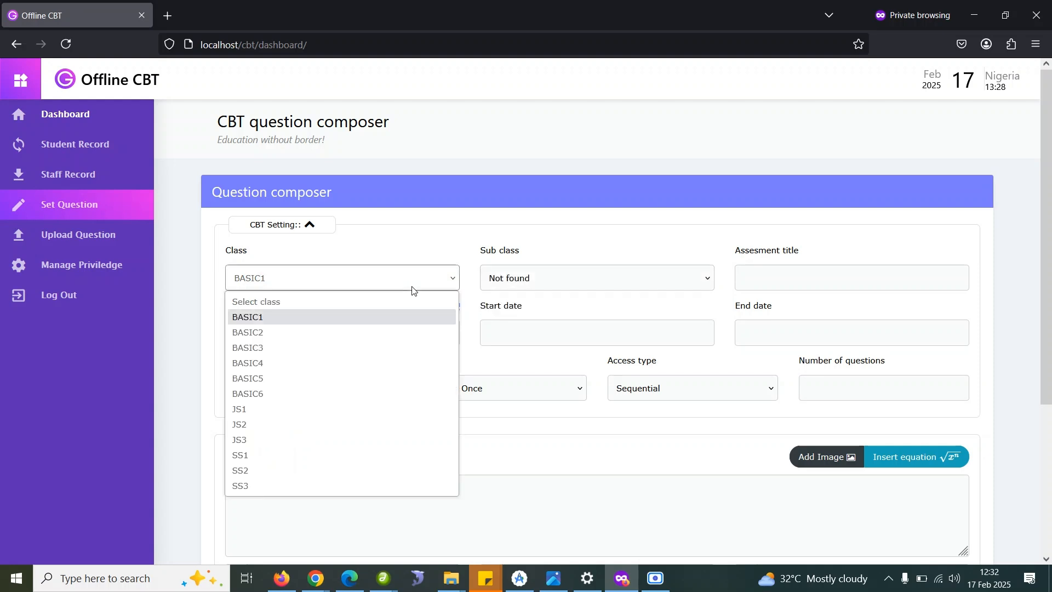
click(301, 410)
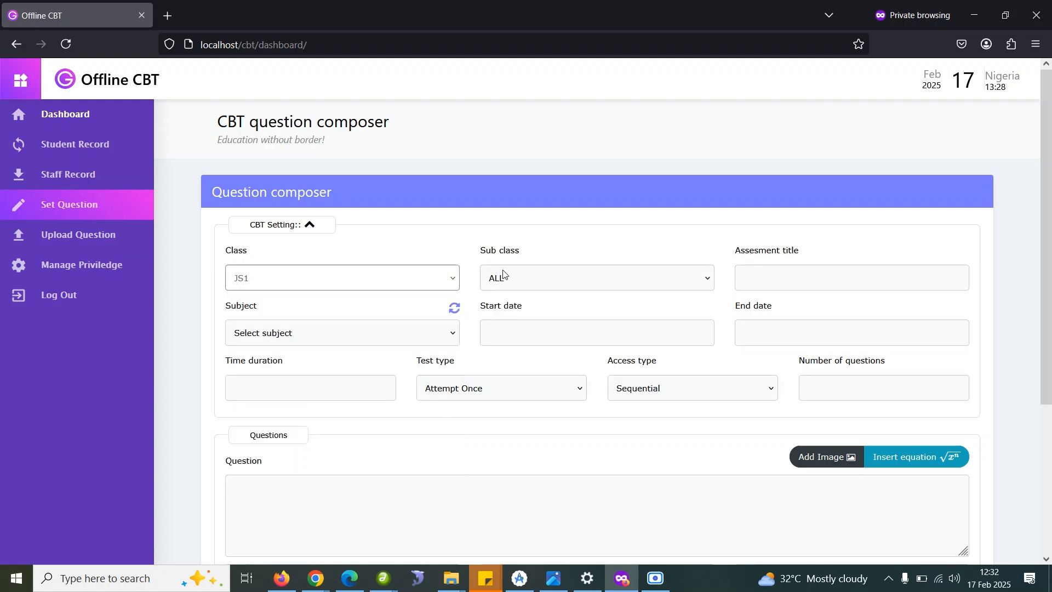
click(554, 277)
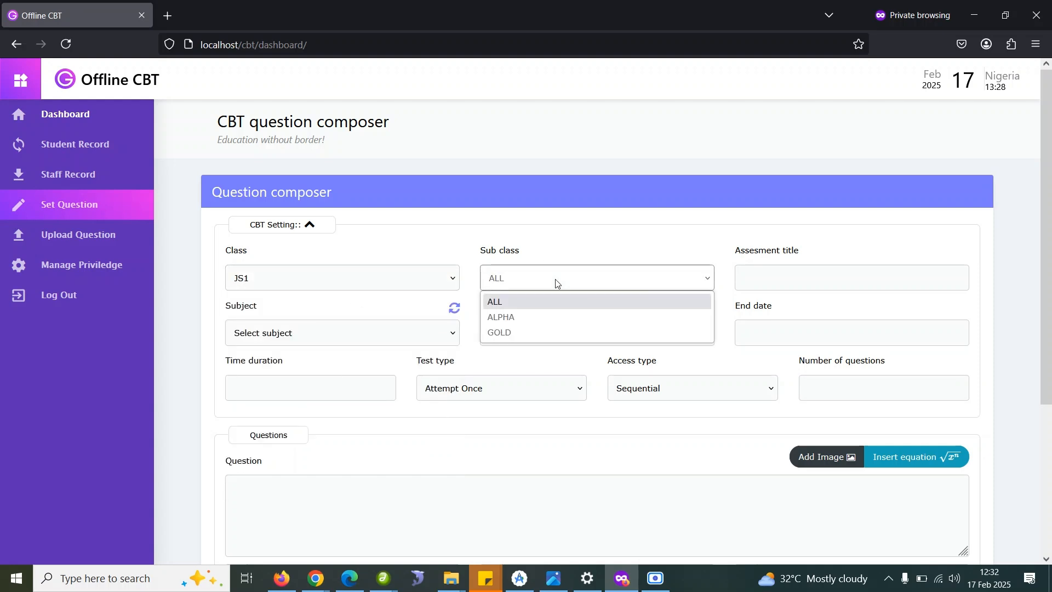
click(512, 302)
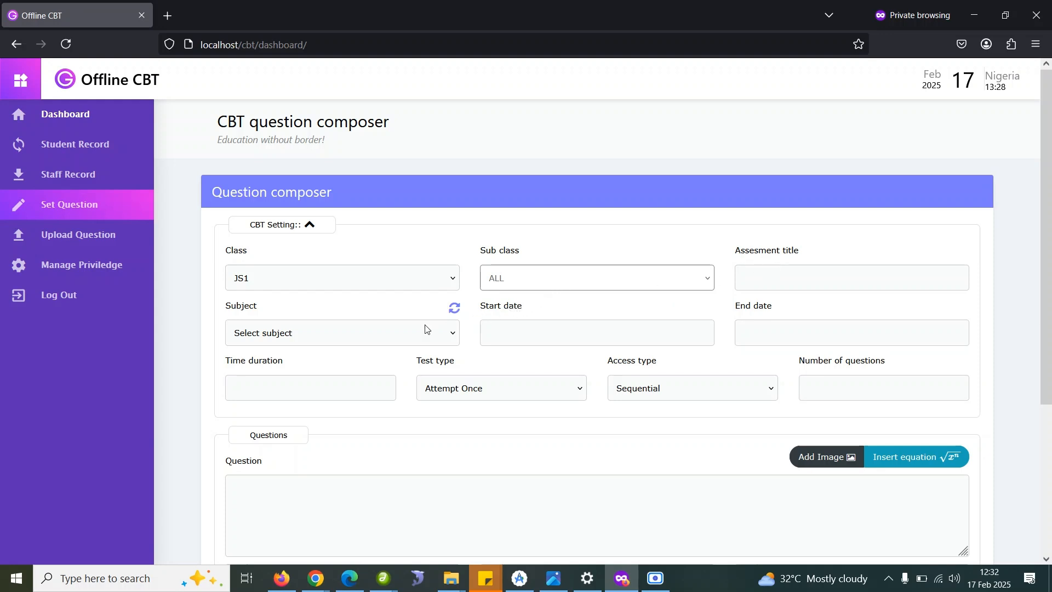
- Set the subject to BUSINESS STUDIES and confirm starting a new assessment session
click(370, 336)
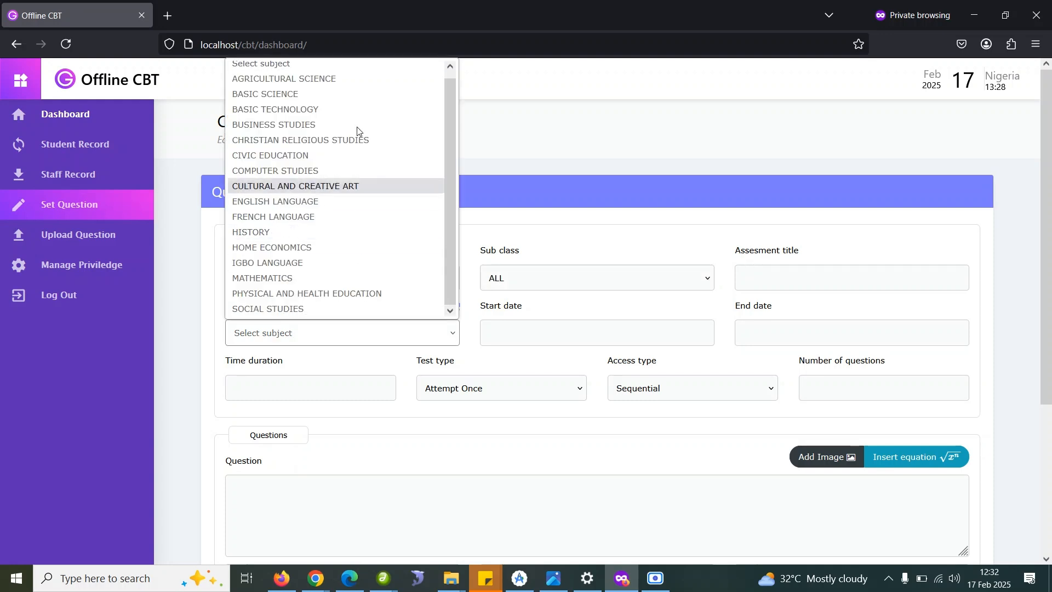
click(358, 324)
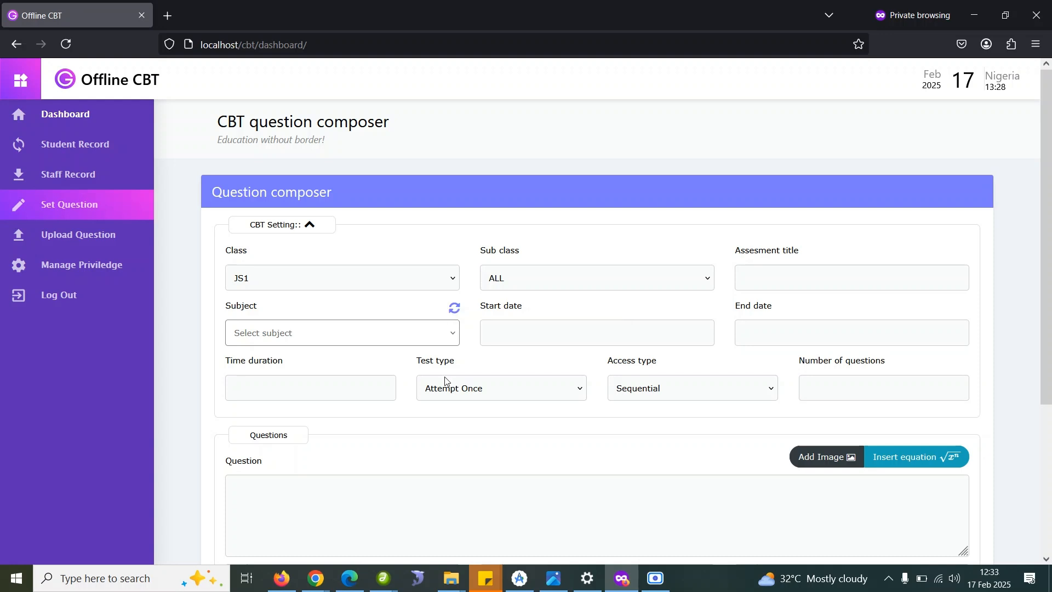
click(338, 341)
click(318, 132)
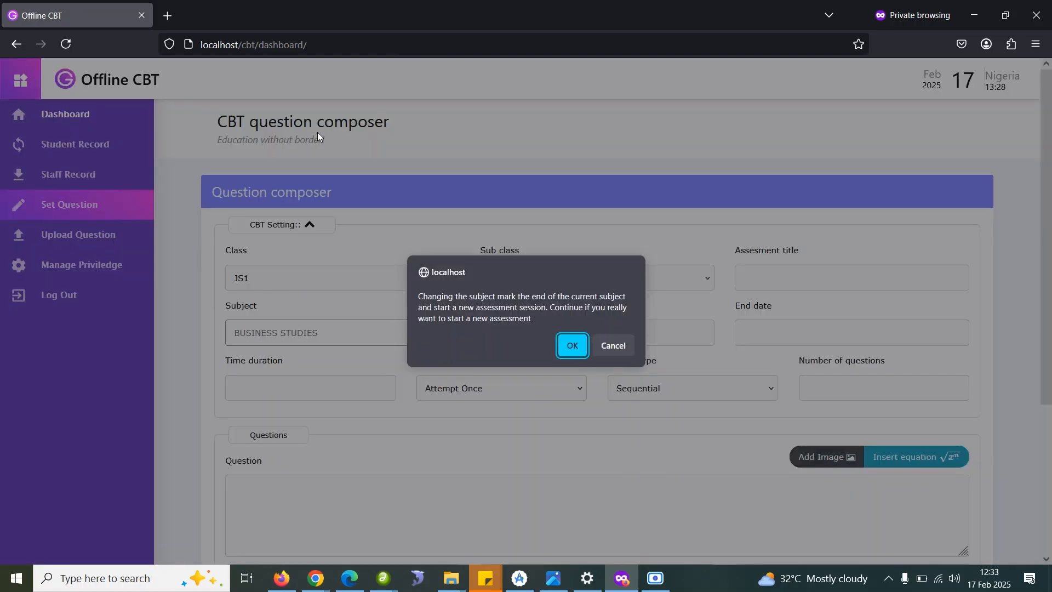
click(566, 351)
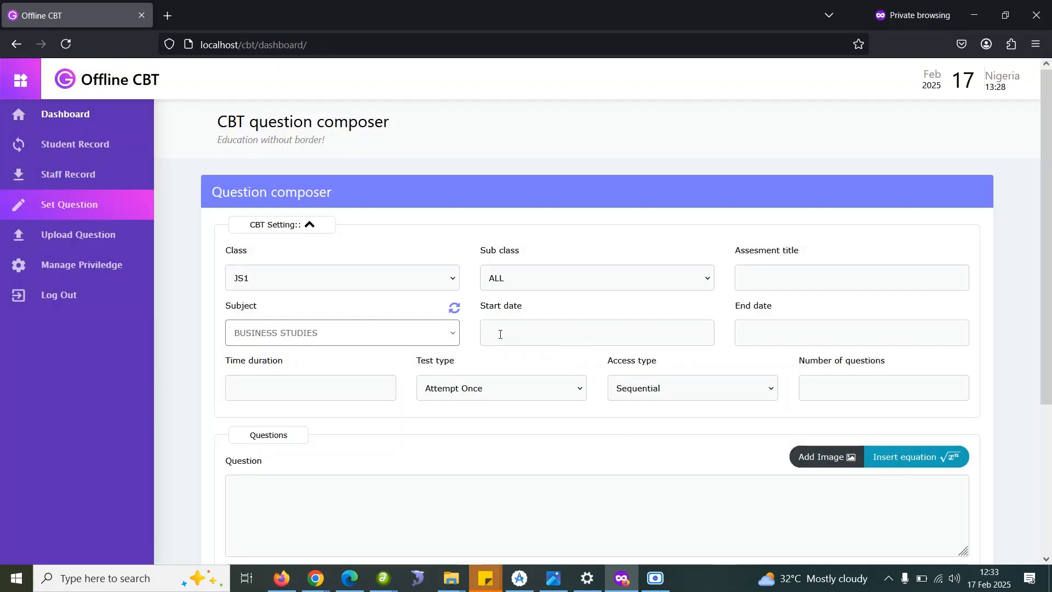
click(501, 334)
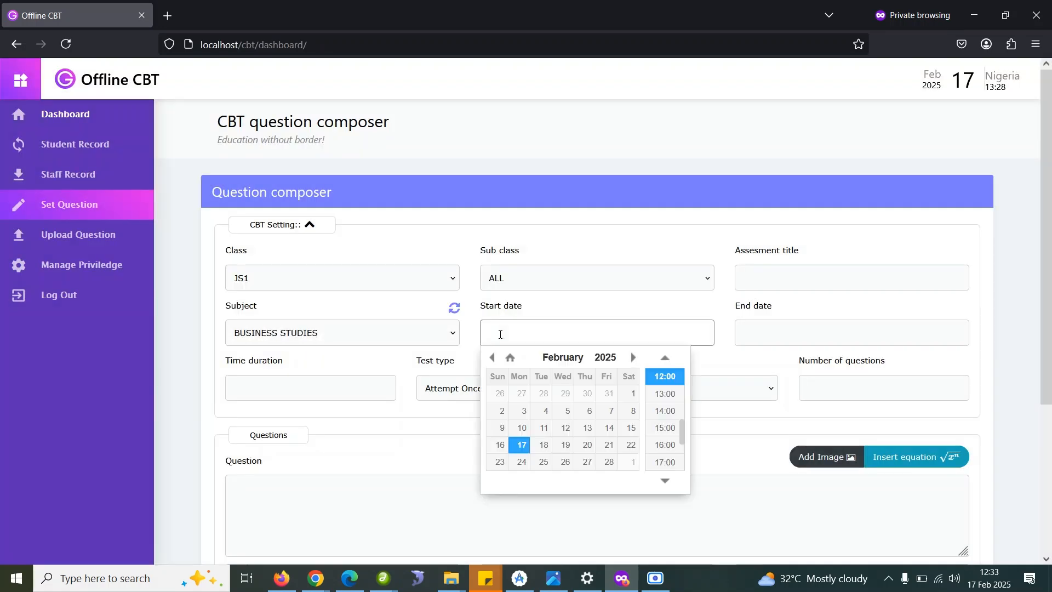
click(521, 451)
click(848, 333)
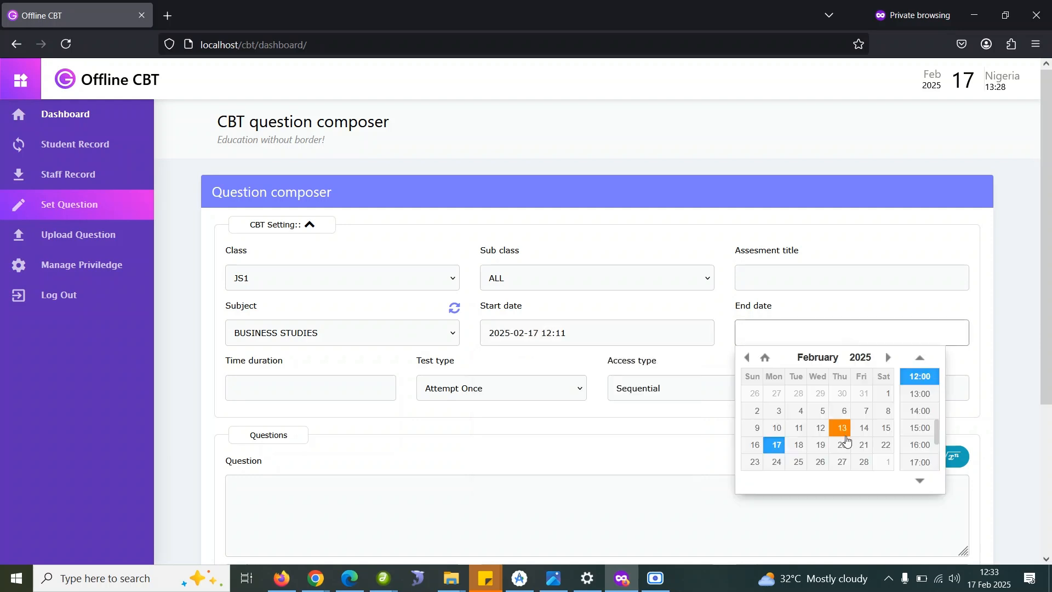
click(842, 444)
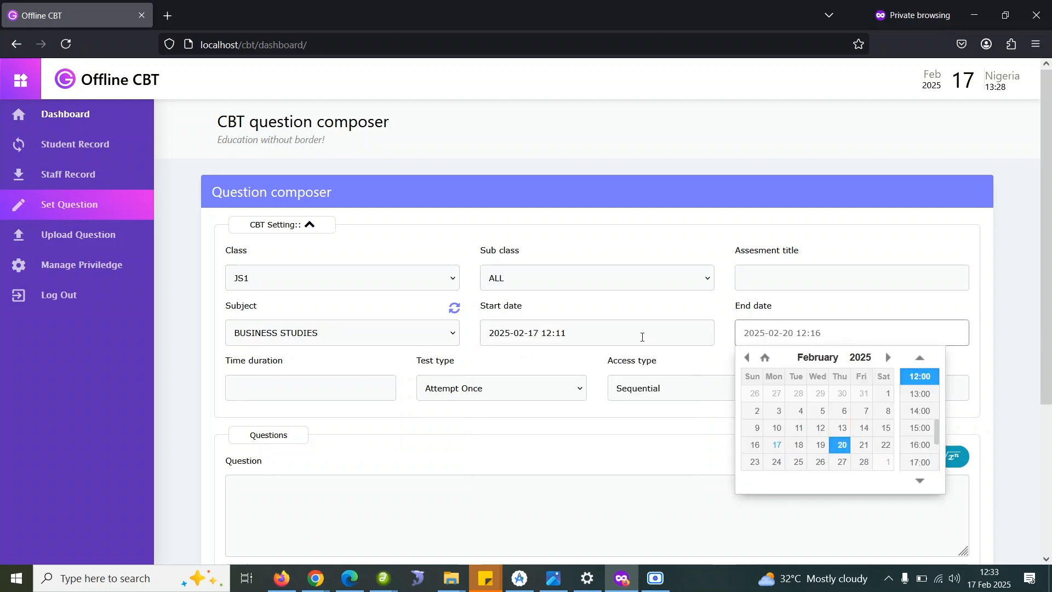
click(677, 316)
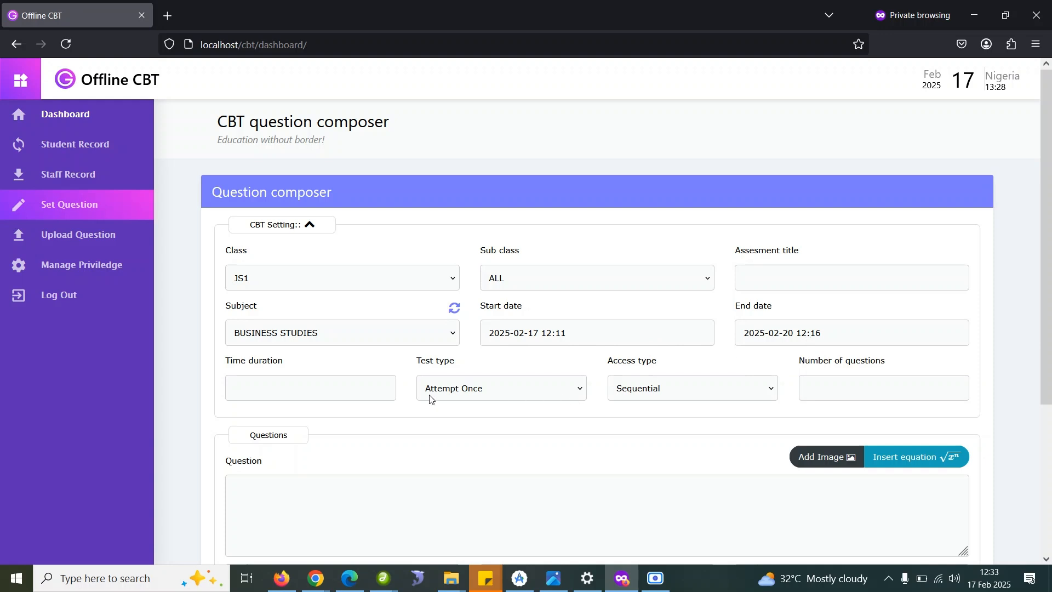
- Set the assessment's time duration to 10 and keep the test type at Attempt Once
click(383, 400)
text(30)
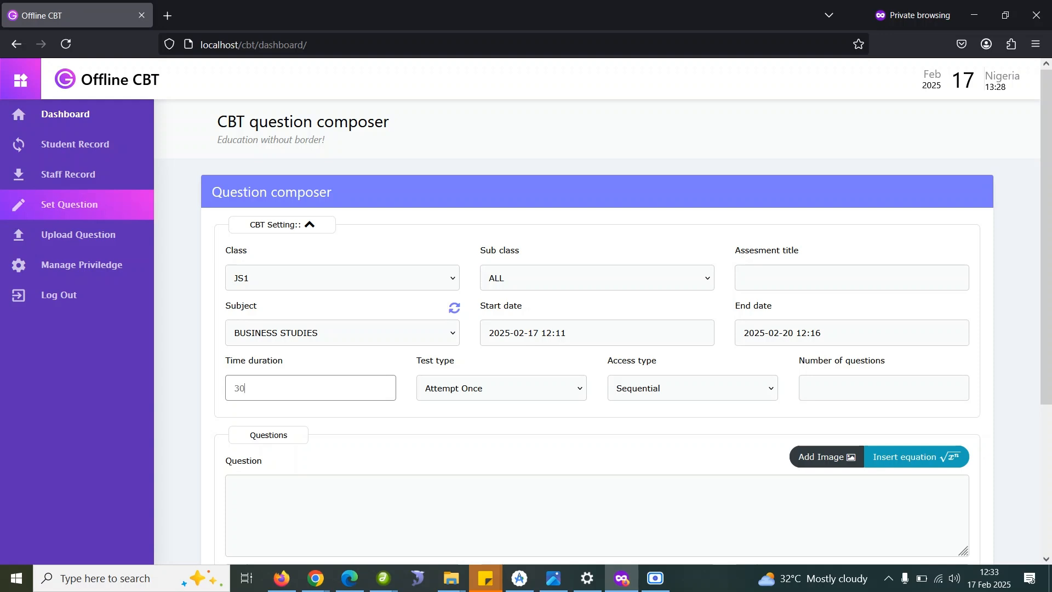
key(BackSpace)
text(60)
key(BackSpace)
key(BackSpace)
key(BackSpace)
text(60)
key(BackSpace)
key(BackSpace)
text(120)
key(BackSpace)
key(BackSpace)
key(BackSpace)
text(10)
click(532, 391)
click(532, 390)
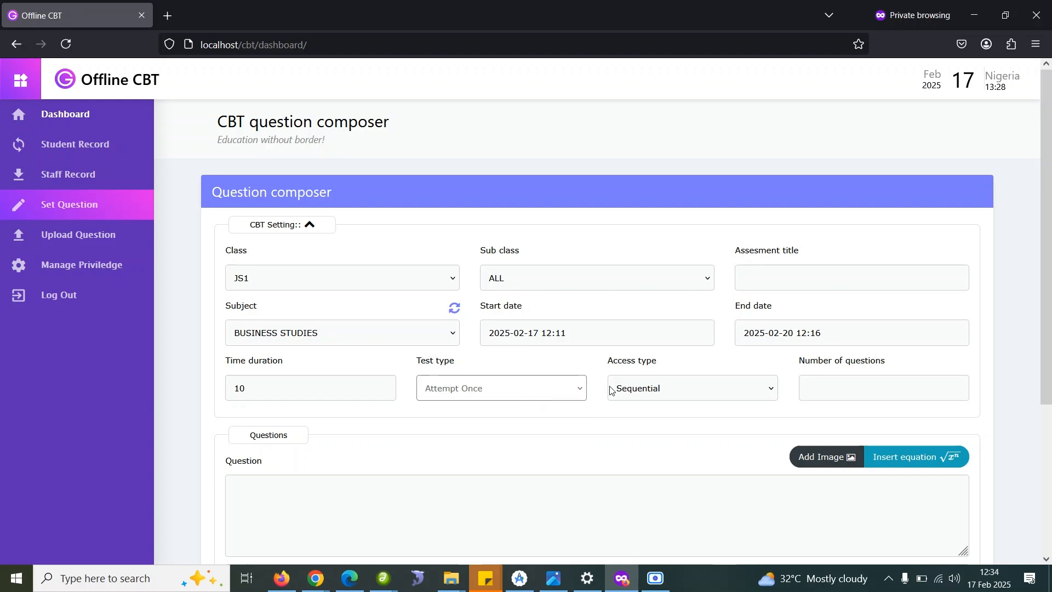
click(670, 390)
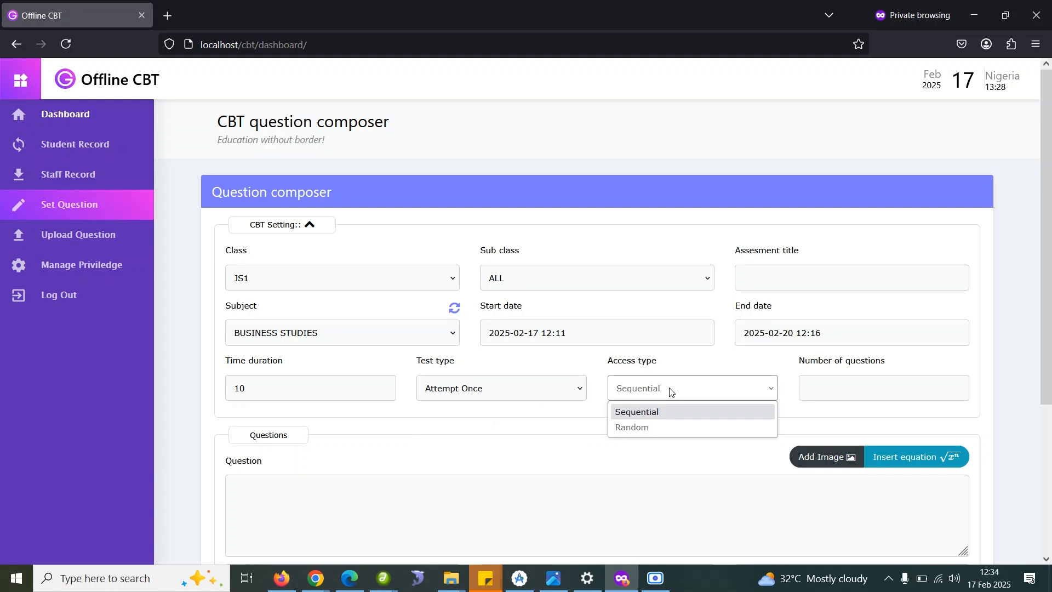
click(670, 391)
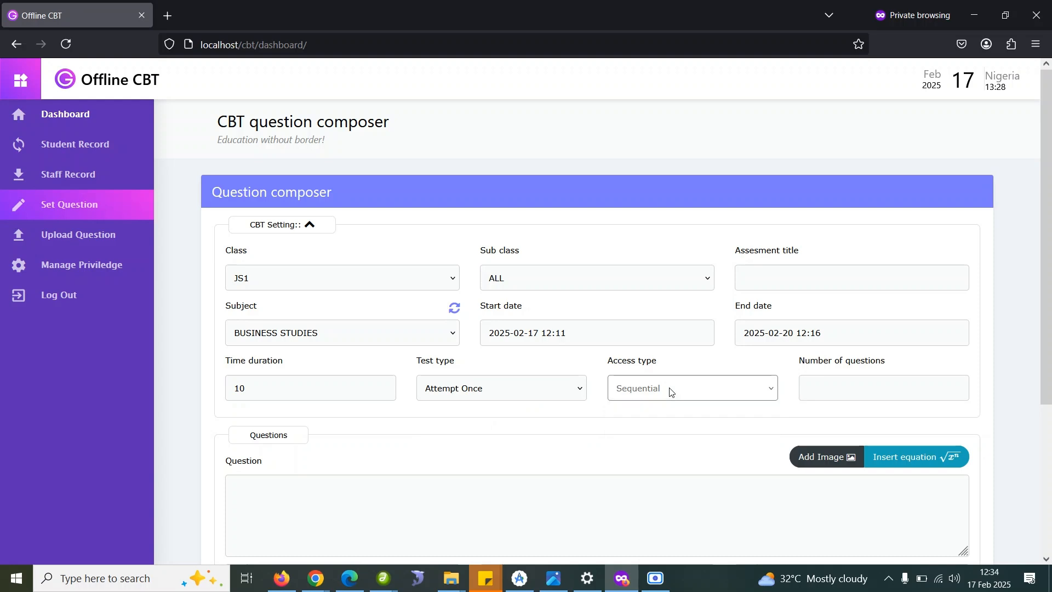
click(836, 381)
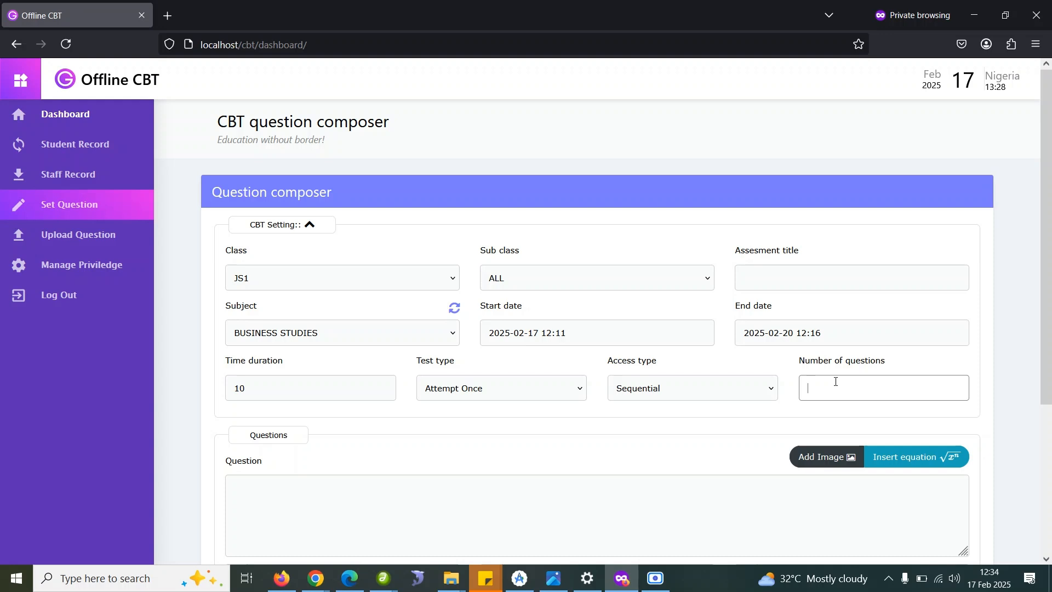
text(5)
key(BackSpace)
- Set the access type to Random and the number of questions to 5
click(727, 398)
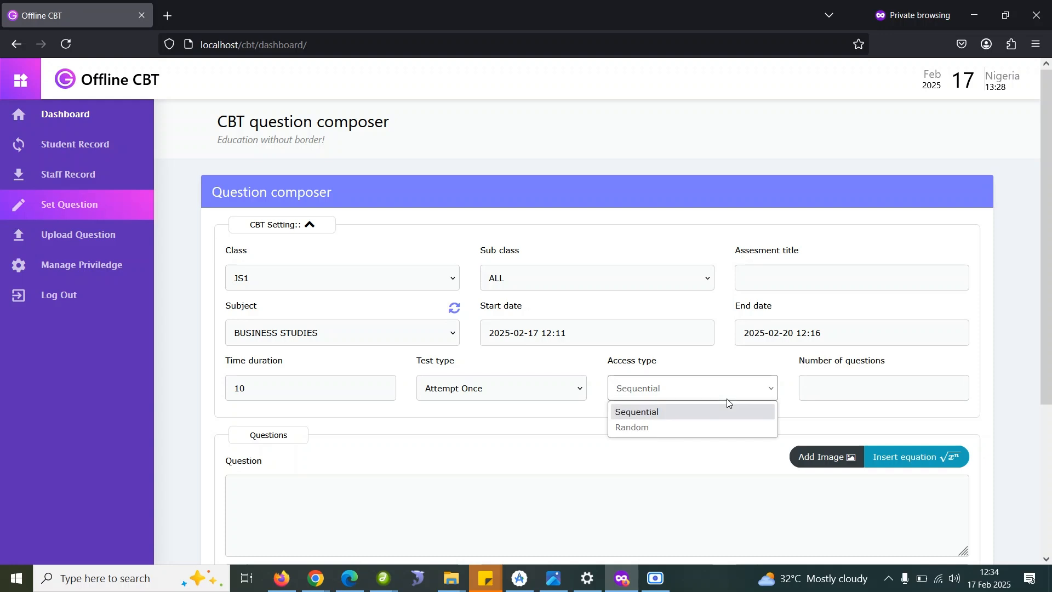
click(695, 428)
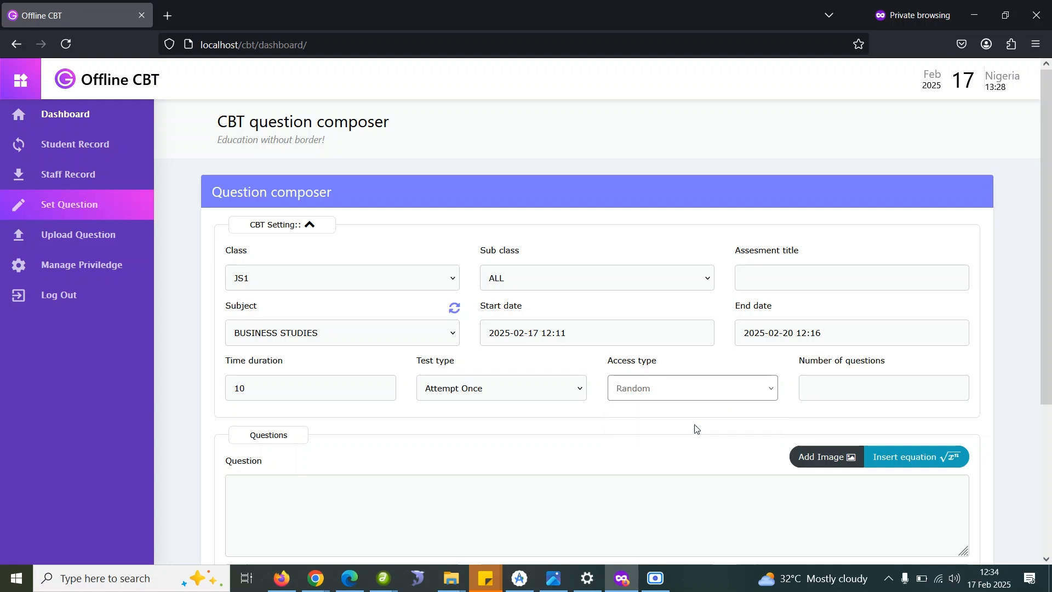
click(842, 392)
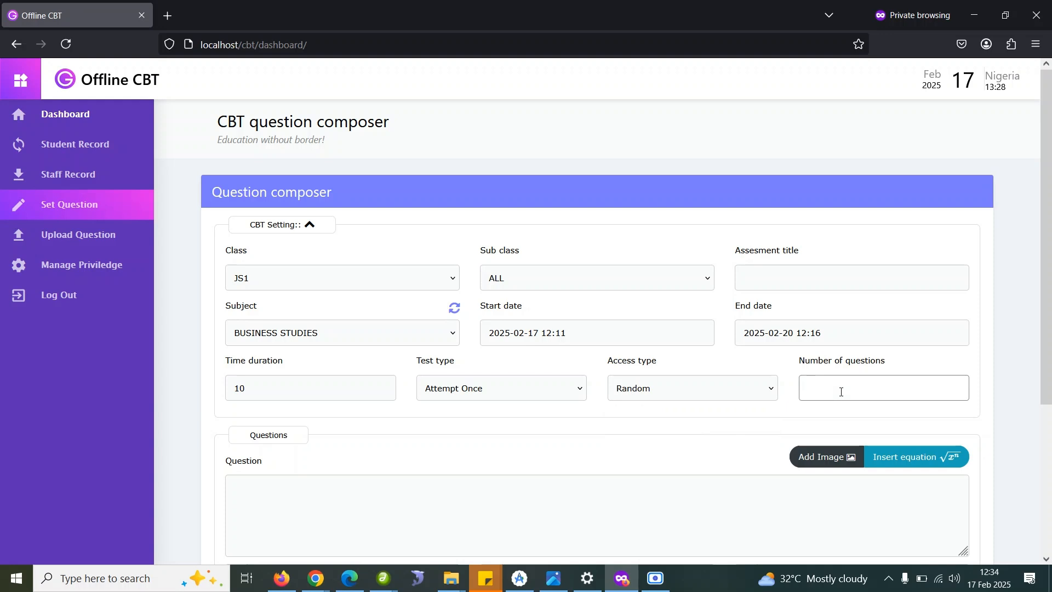
text(5)
scroll(1049, 353, down, 2)
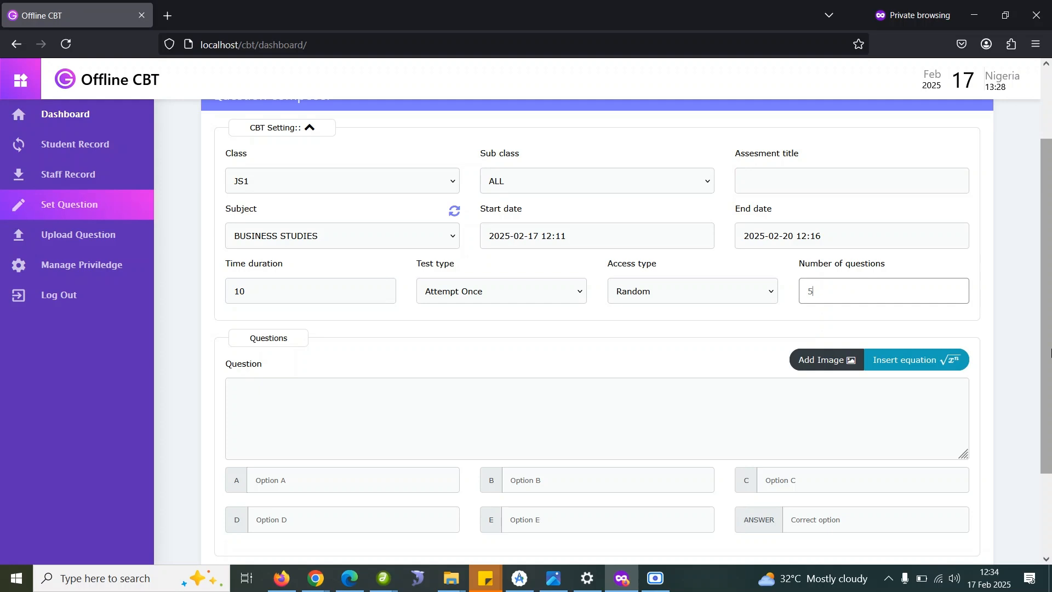
key(BackSpace)
text(5)
- Set the access type to Sequential and change the subject to CHRISTIAN RELIGIOUS STUDIES
click(749, 303)
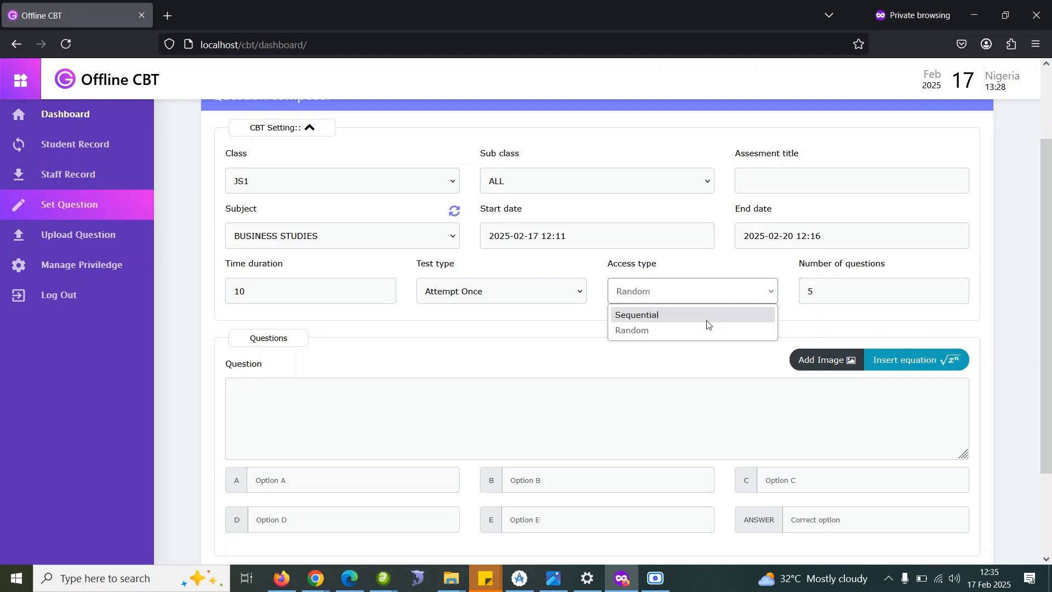
click(706, 321)
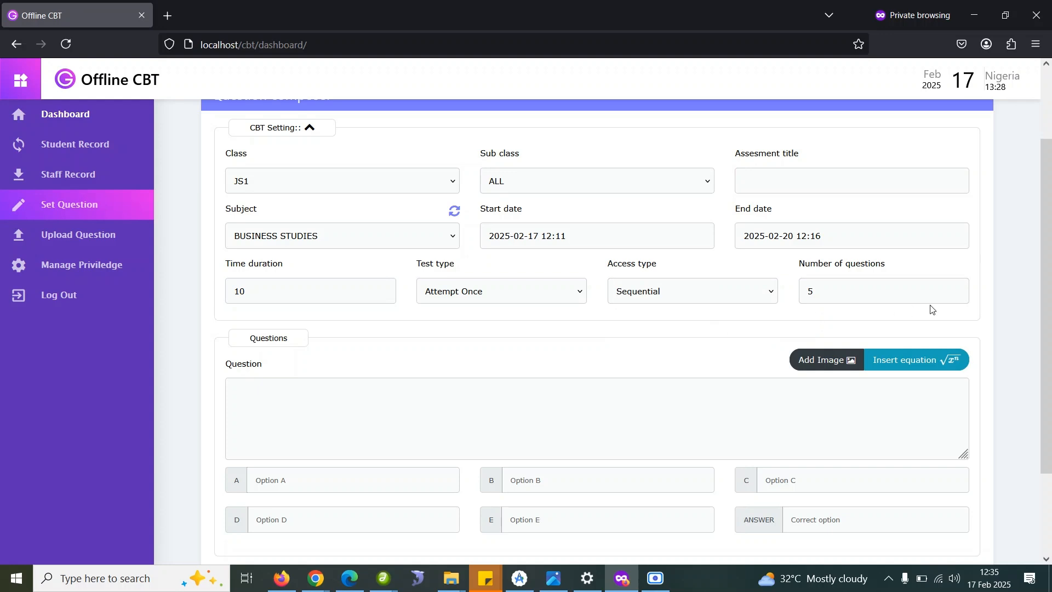
drag(1047, 329, 1050, 448)
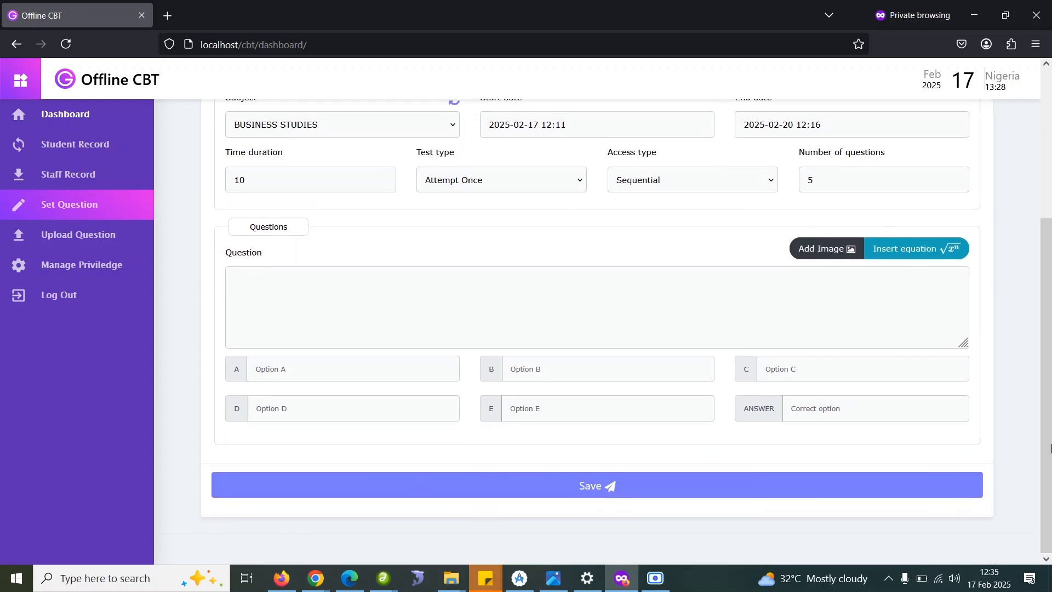
click(575, 322)
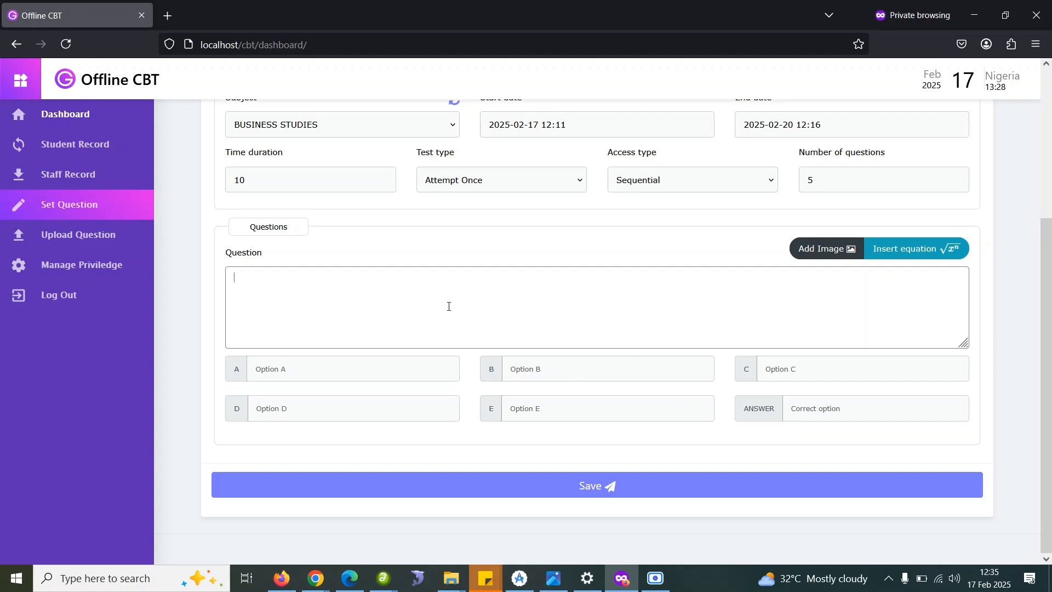
click(386, 126)
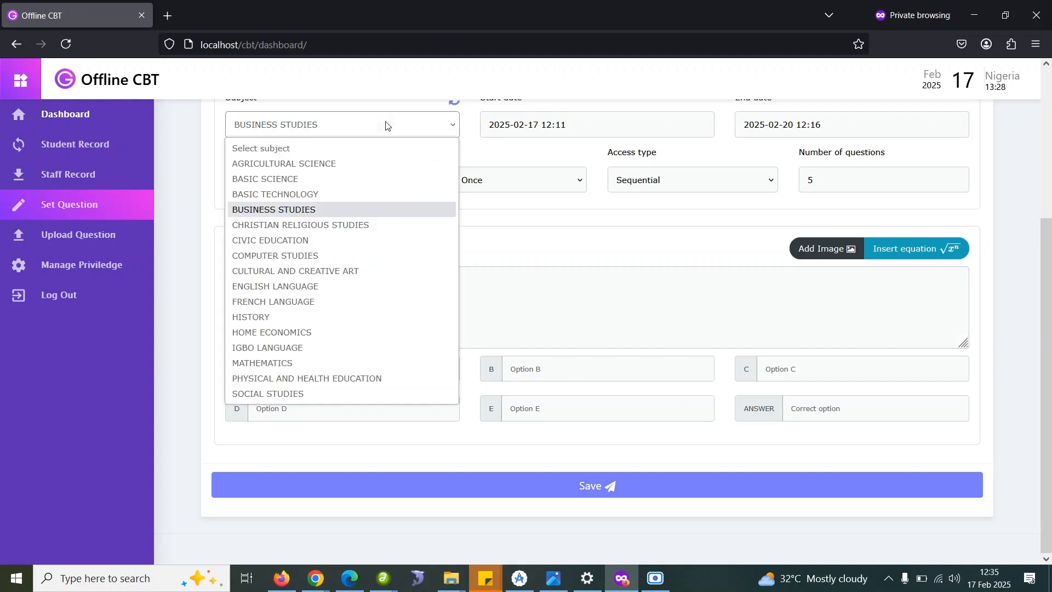
click(362, 225)
click(571, 345)
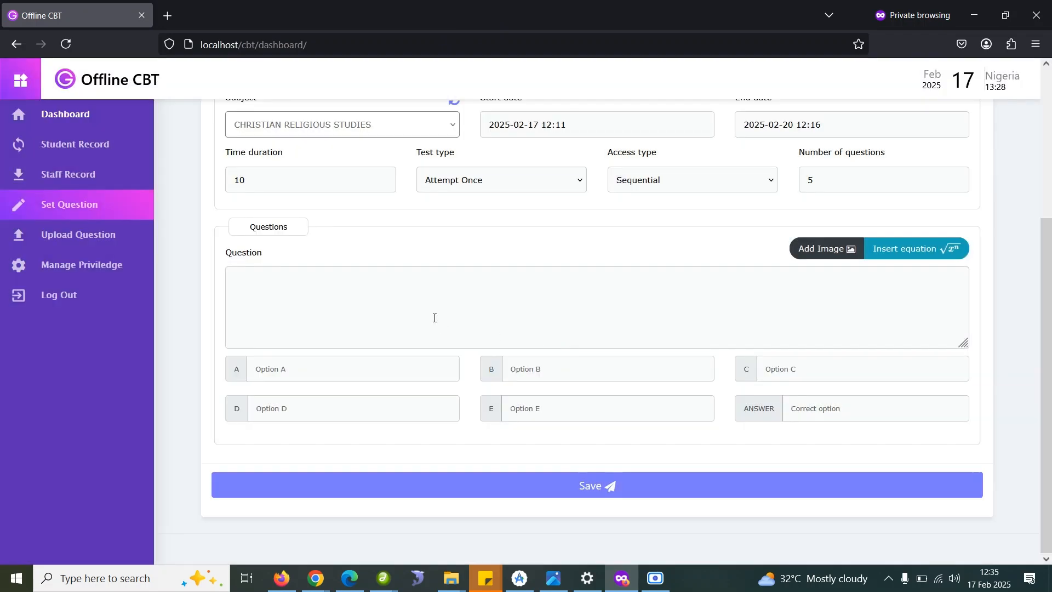
- Enter the question text "What is the name of the mother of Jesus?"
click(434, 318)
text(What)
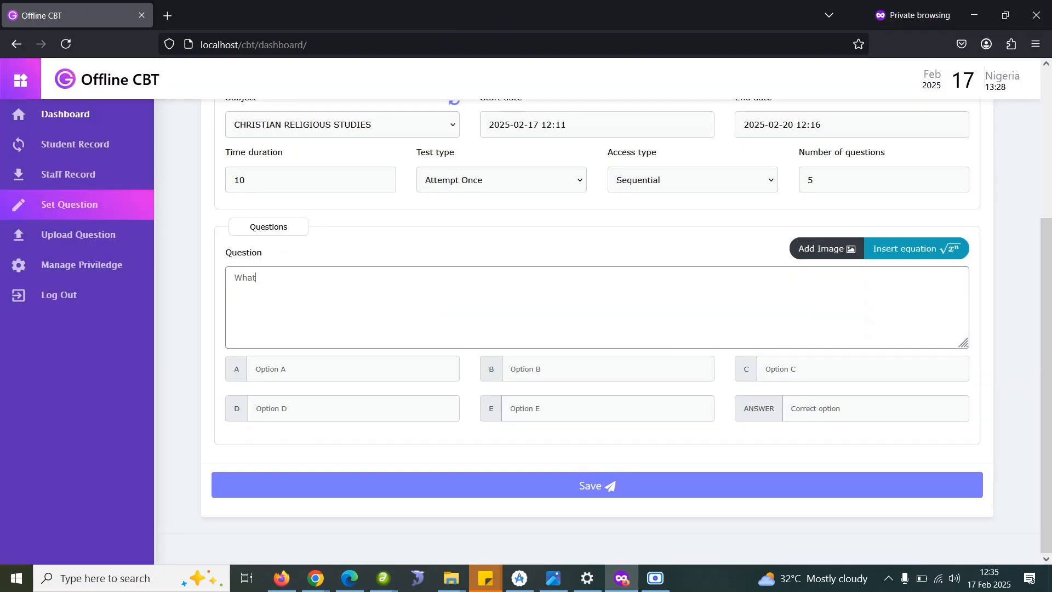
text( is the name of the mother)
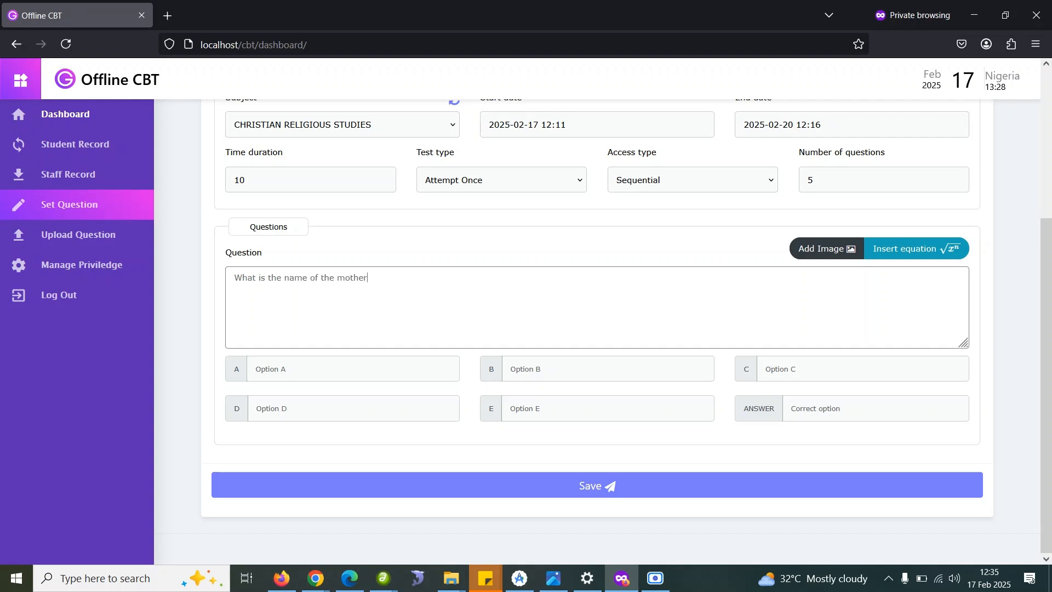
text( of Jesus?)
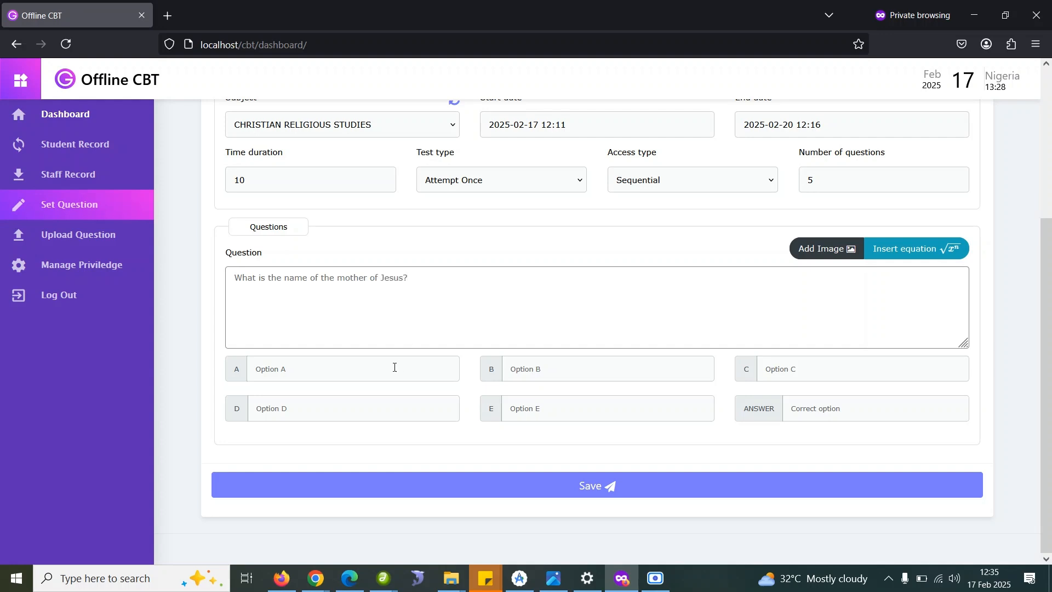
- Fill in the answer options A to D with Martha, Mary, Elizabeth and Eunice, leaving option E blank
click(379, 367)
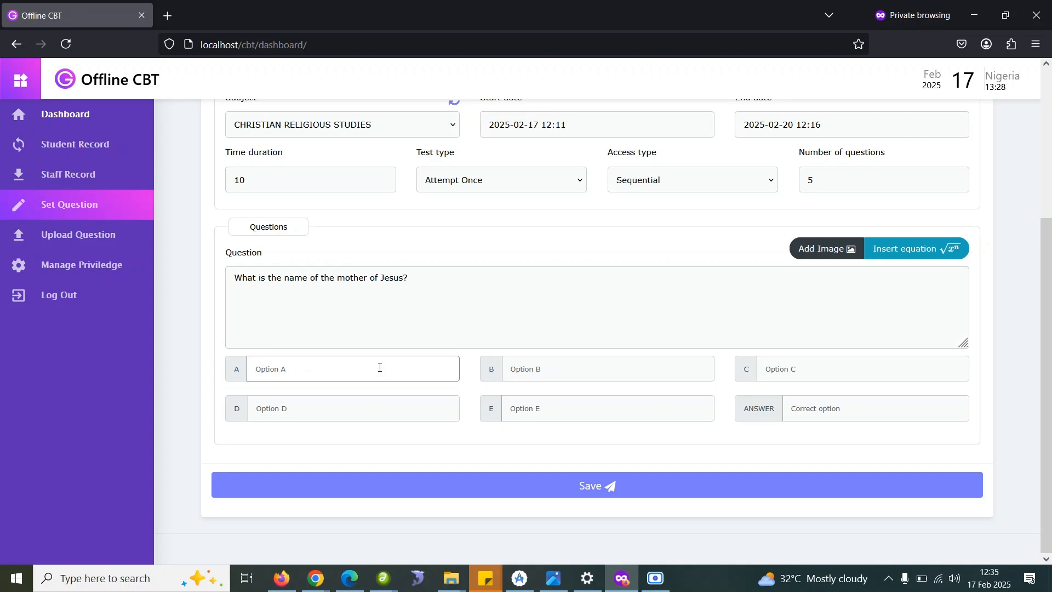
text(Martha)
key(Tab)
text(Mary)
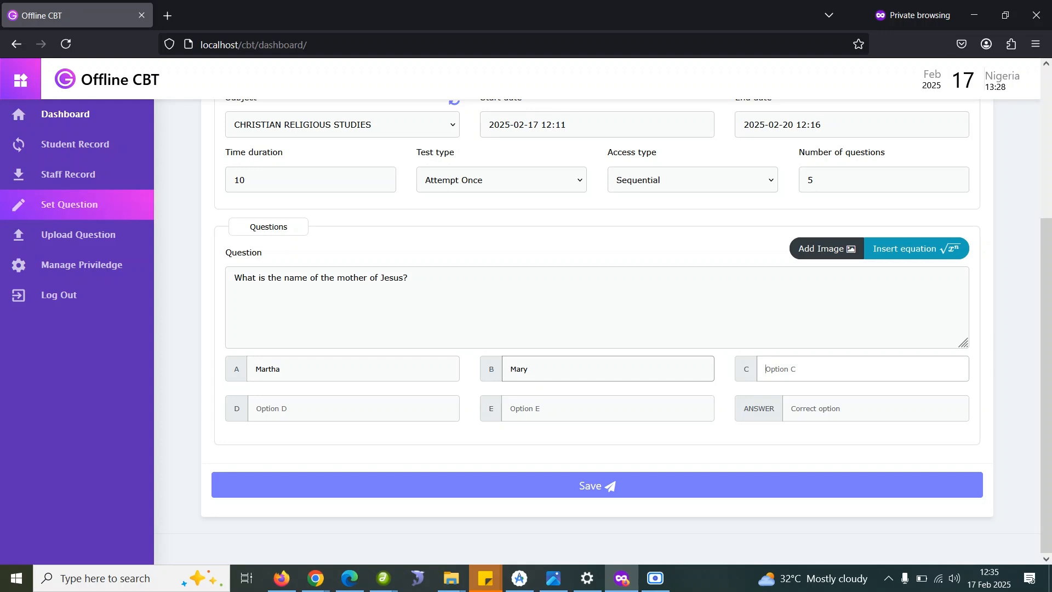
key(Tab)
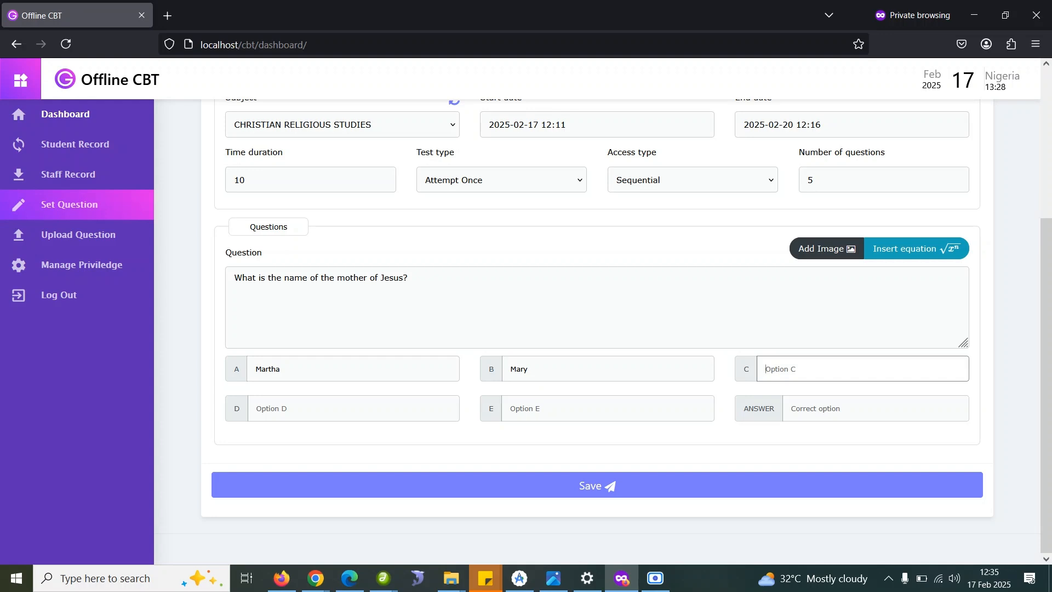
text(Elizabeth)
key(Tab)
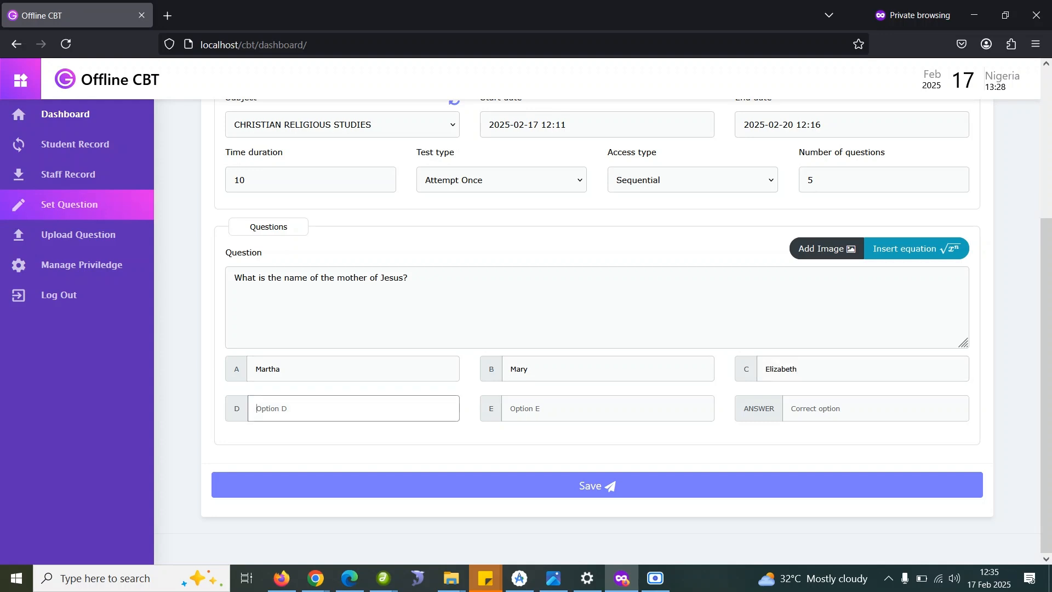
text(Eni)
key(BackSpace)
text(unice)
click(531, 407)
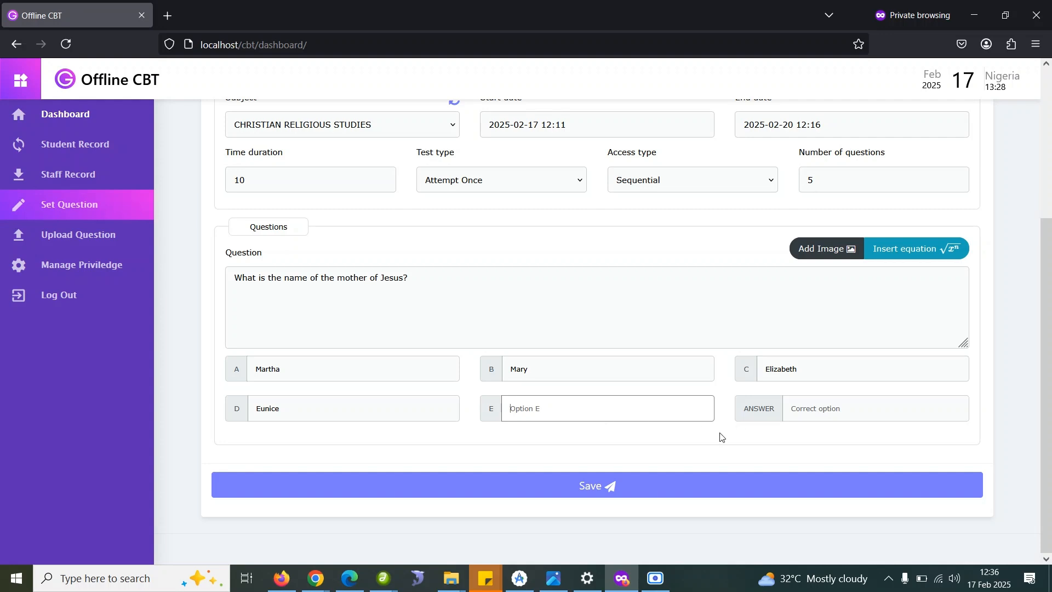
- Set the question's correct answer to option B
click(855, 411)
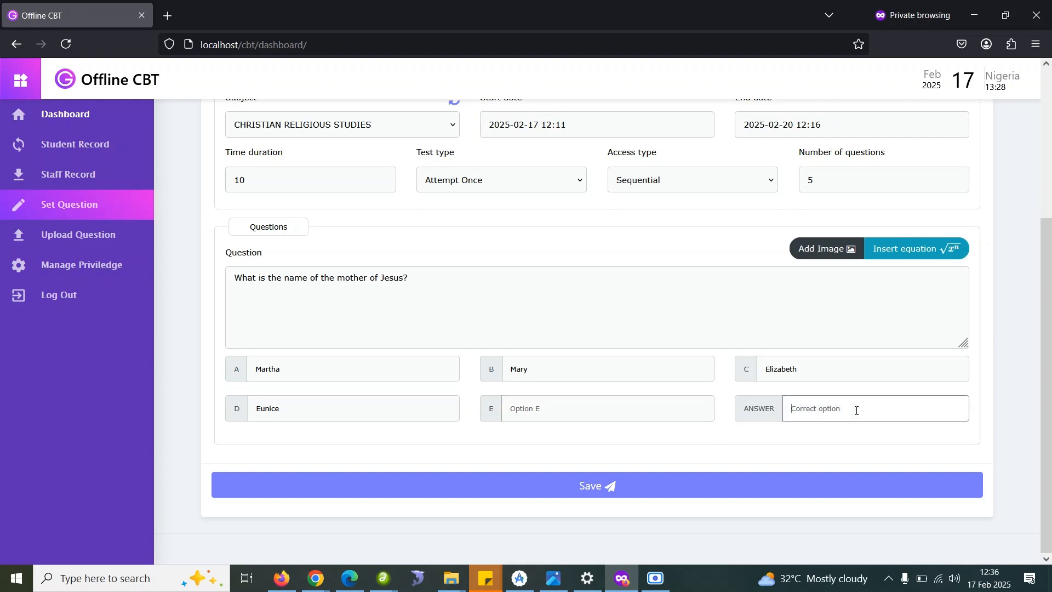
text(Mary)
key(BackSpace)
key(BackSpace)
key(BackSpace)
key(BackSpace)
text(B)
click(740, 444)
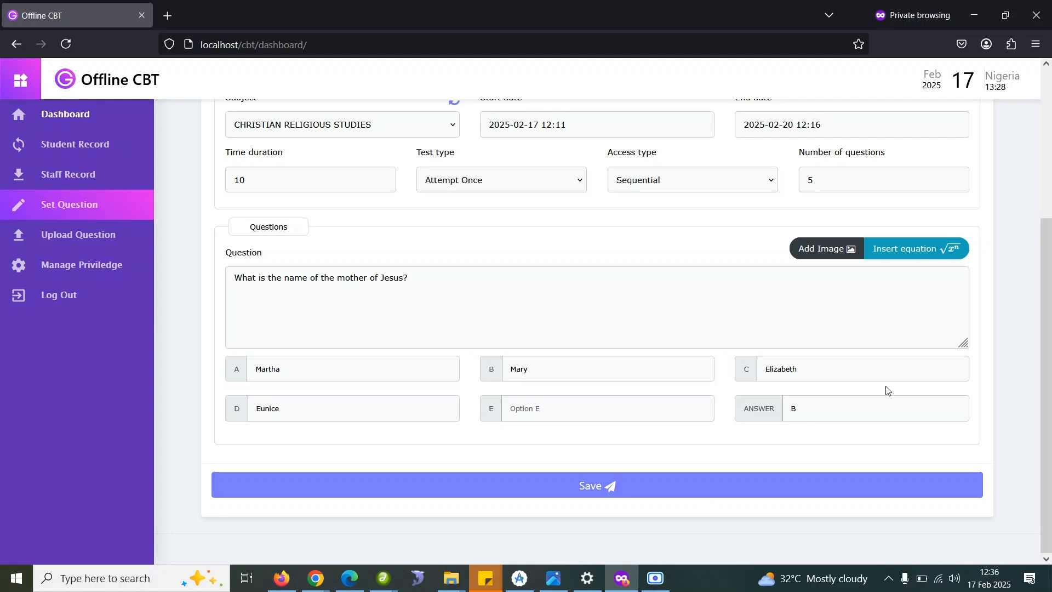
- View the question's image upload dialog and the equation box, closing each without choosing anything
click(835, 259)
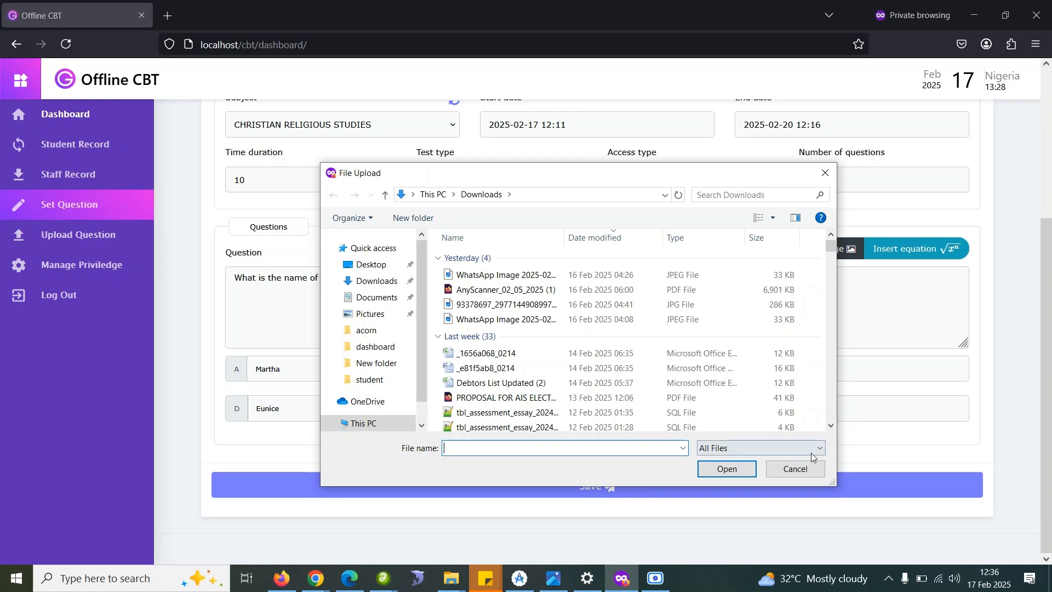
click(799, 470)
click(763, 301)
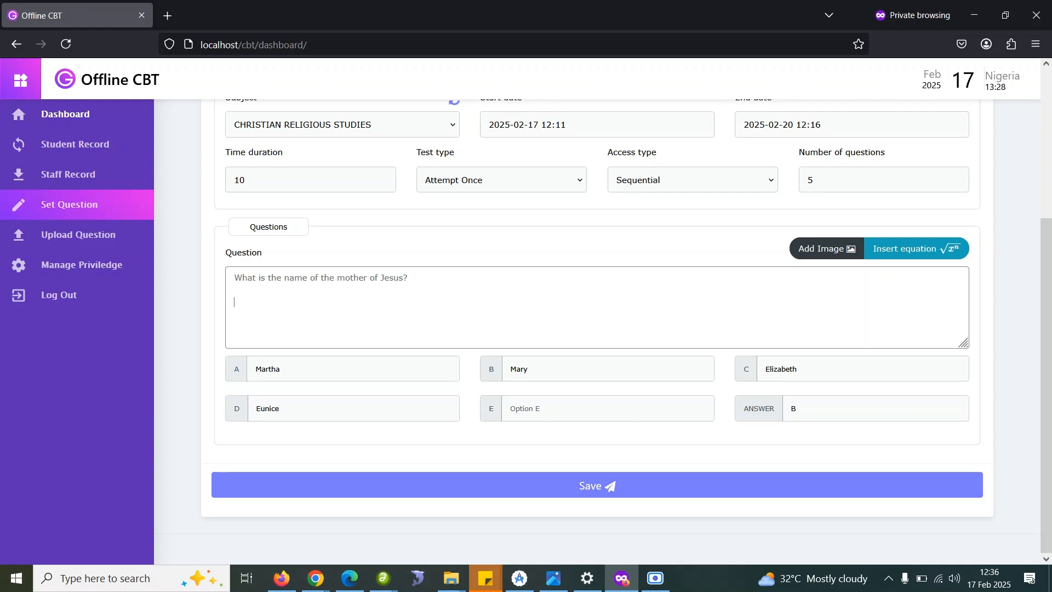
click(938, 249)
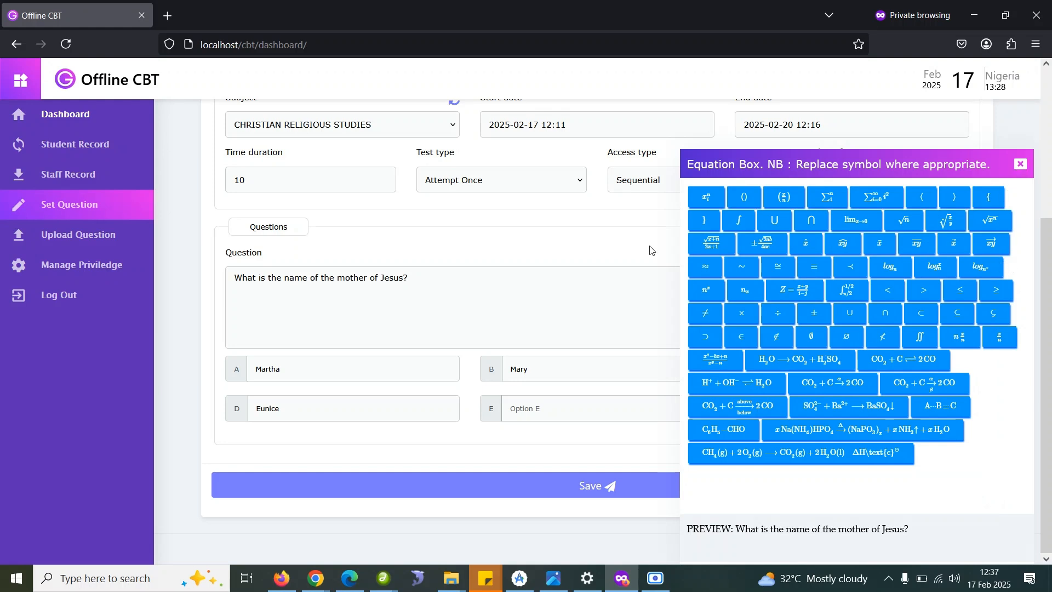
click(1021, 164)
click(329, 305)
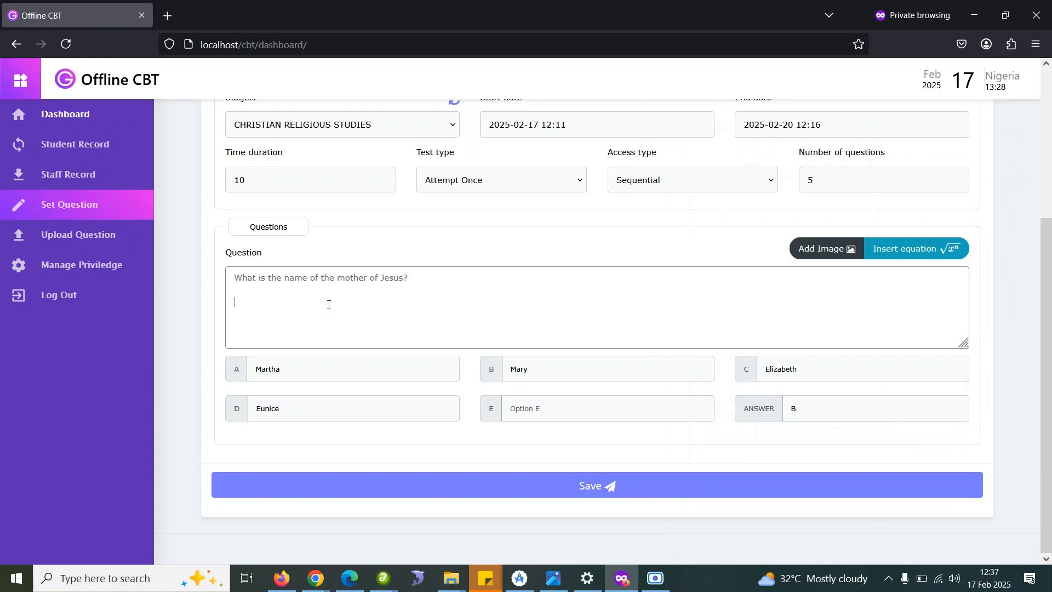
text(2x2)
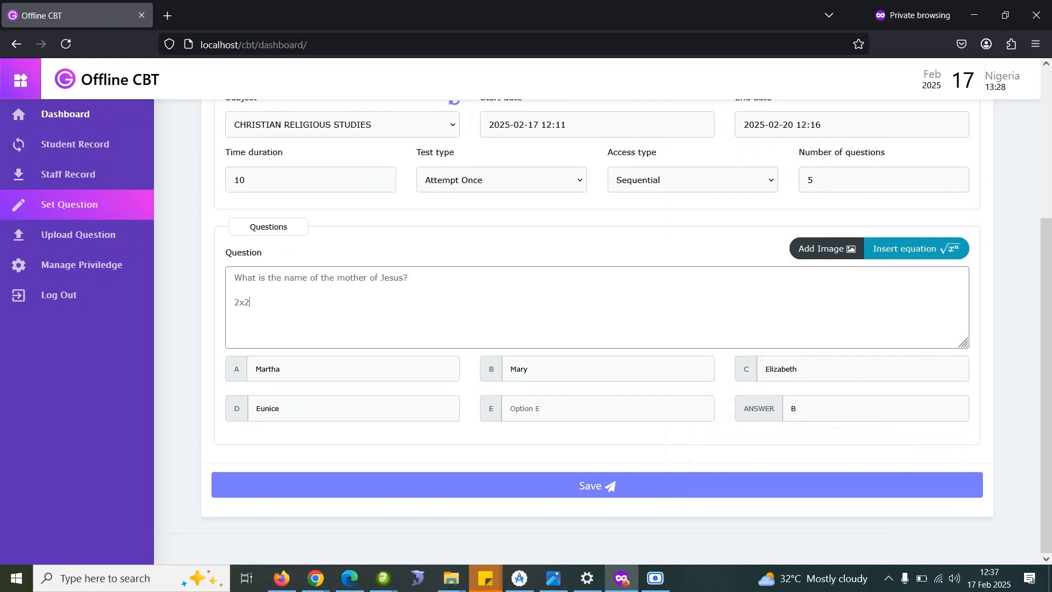
key(BackSpace)
key(BackSpace)
key(BackSpace)
- Insert the n-to-the-power-x equation template below the question text and close the equation box
click(904, 251)
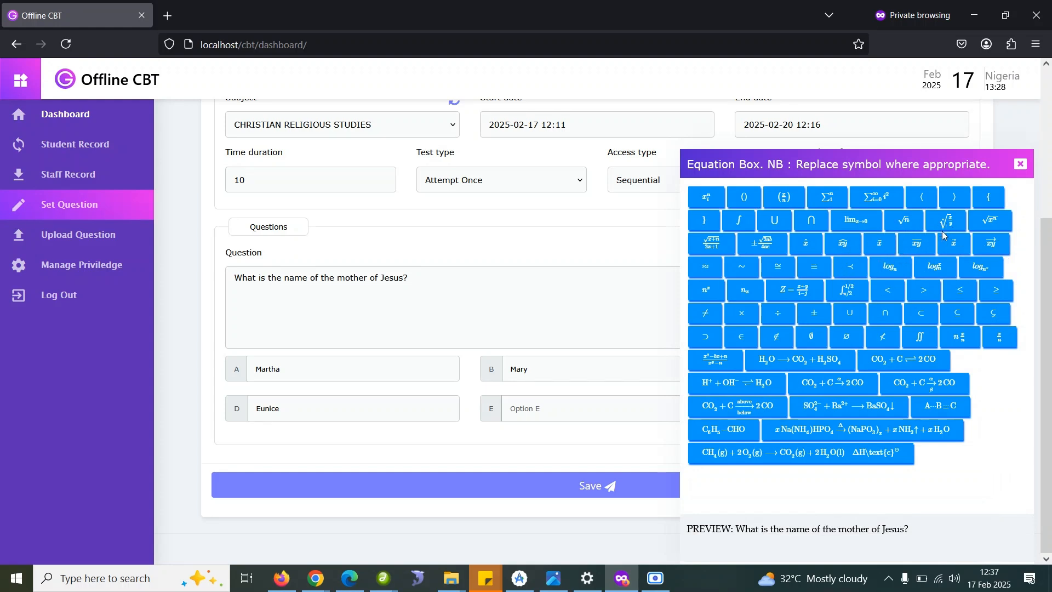
click(704, 293)
click(1022, 165)
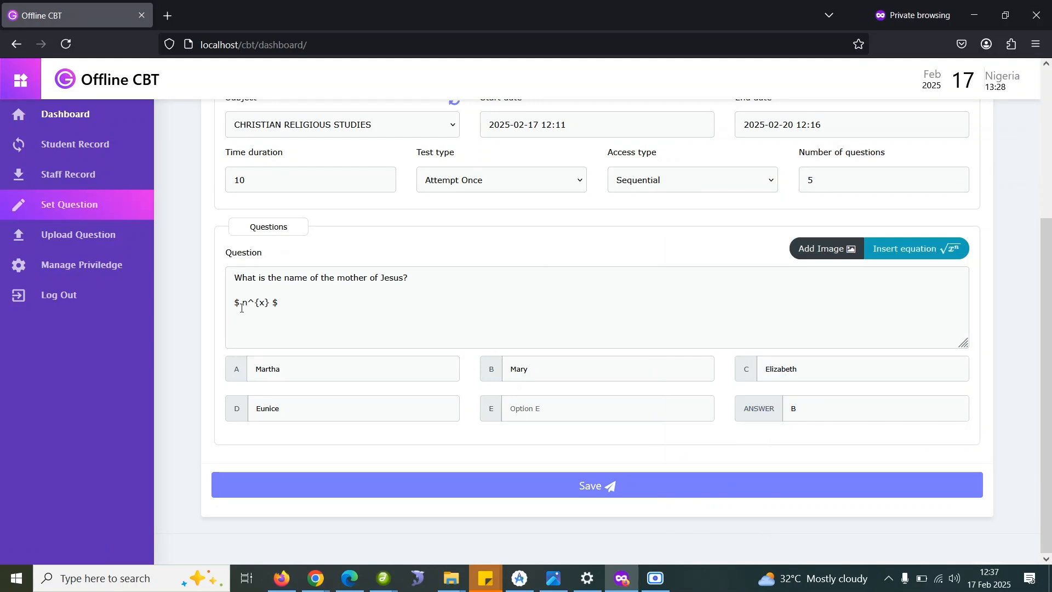
- Edit the inserted equation code below the question text to read 2x^{20}
click(247, 303)
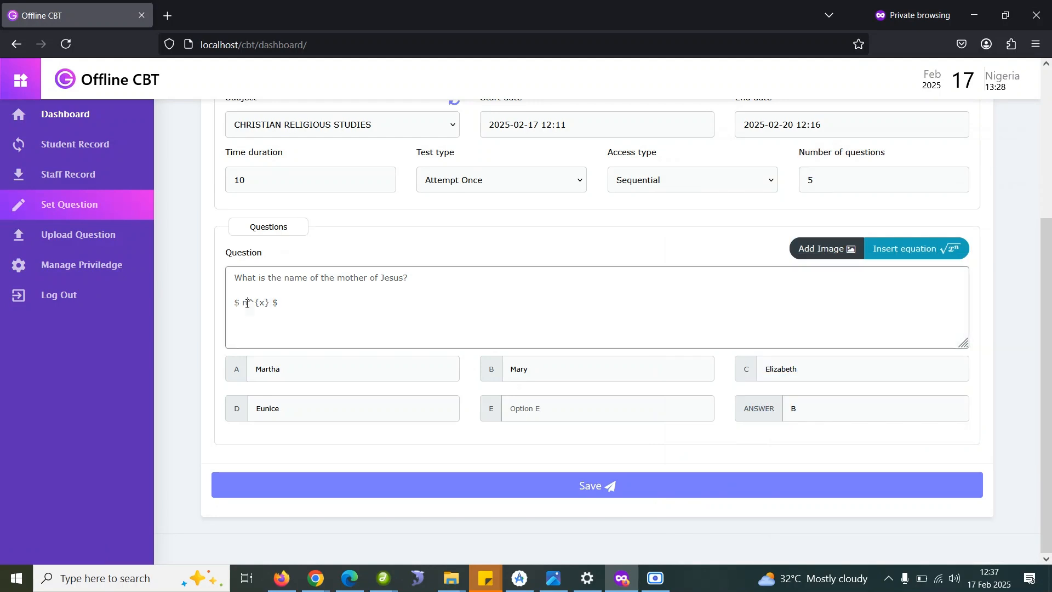
key(BackSpace)
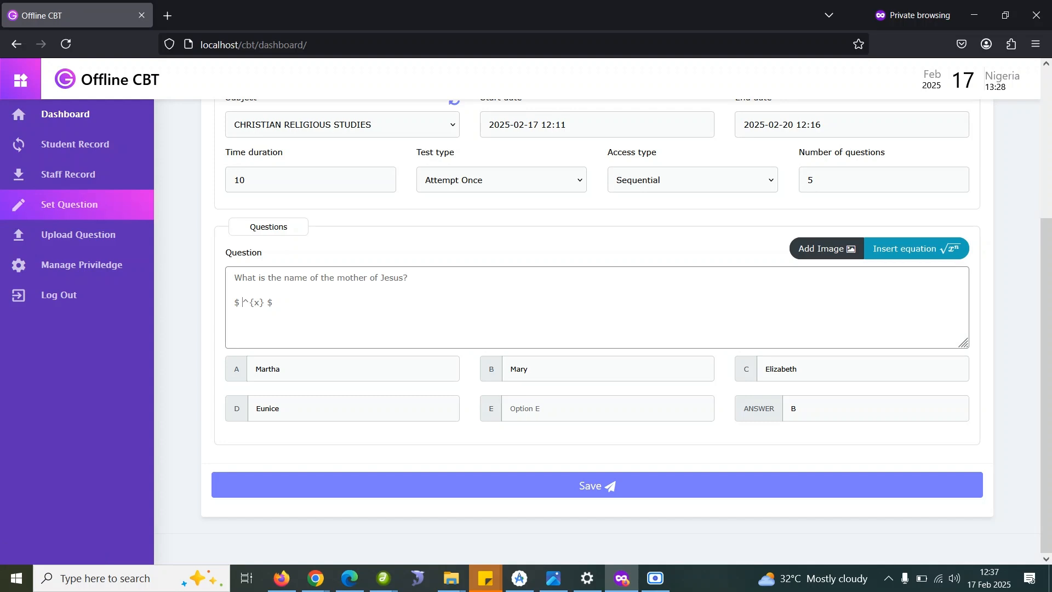
text(2x)
key(BackSpace)
text(2)
mouse_move(261, 302)
mouse_down()
mouse_move(252, 302)
mouse_move(261, 300)
mouse_up()
click(273, 308)
text(0)
- Extend the equation after 2x^{20} with "- 5y = 0", keeping it inside the dollar signs
click(280, 303)
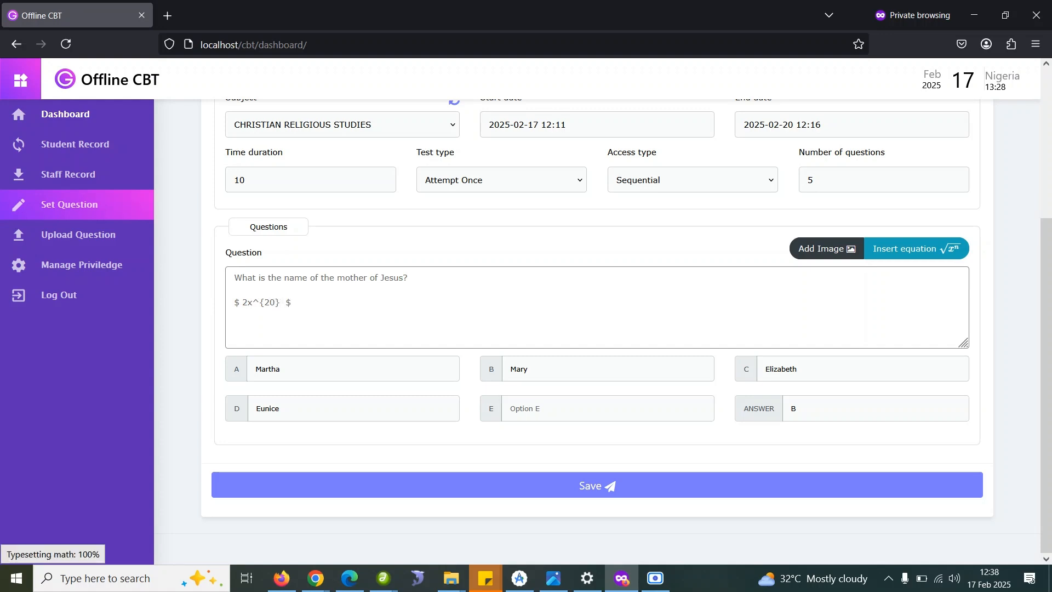
text(- 5y)
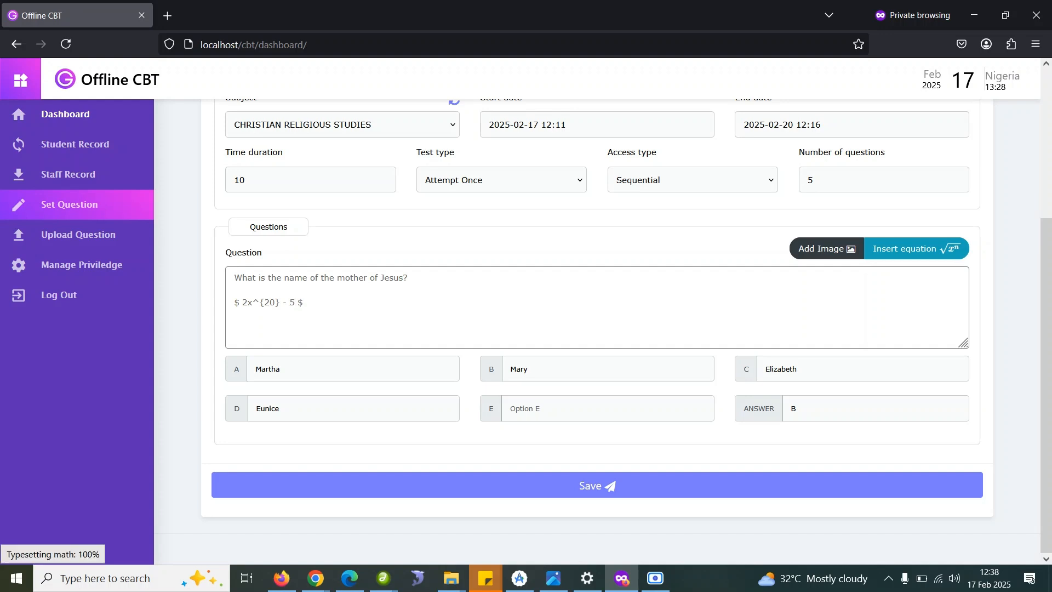
text( = 0)
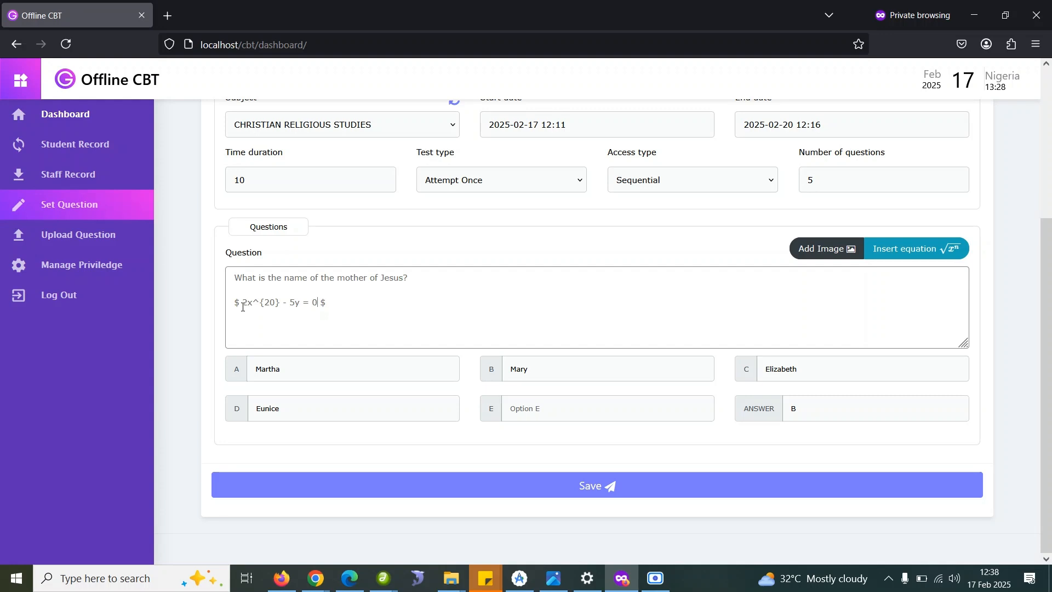
- Add the line "Solve for x" directly below the equation in the question text
drag(241, 303, 236, 303)
drag(332, 302, 320, 302)
click(331, 303)
key(Return)
text(Solve for x)
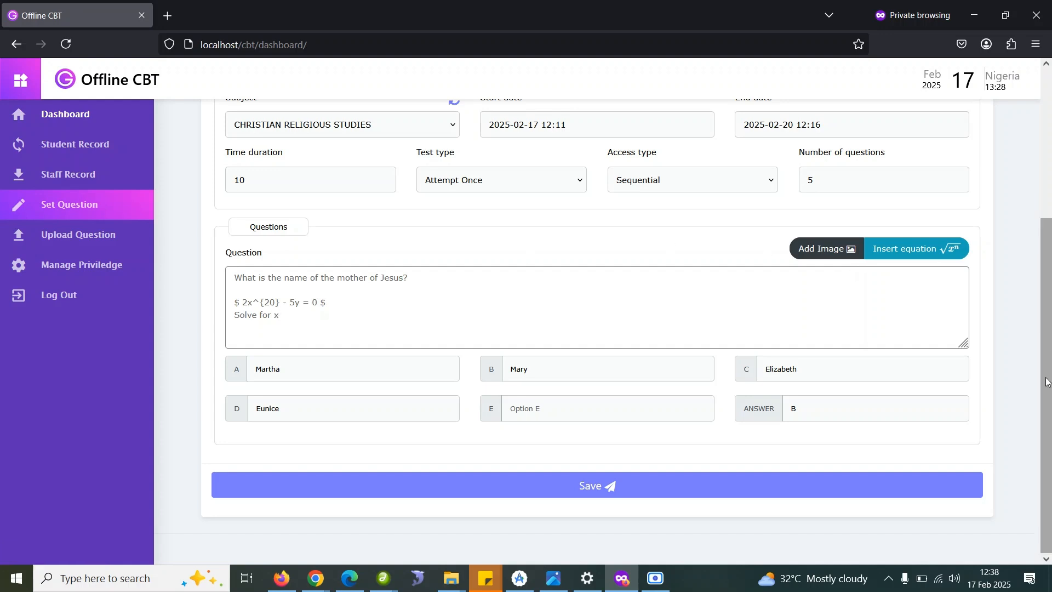
- Set the assessment title to CA3 and save the question
drag(1048, 383, 1049, 296)
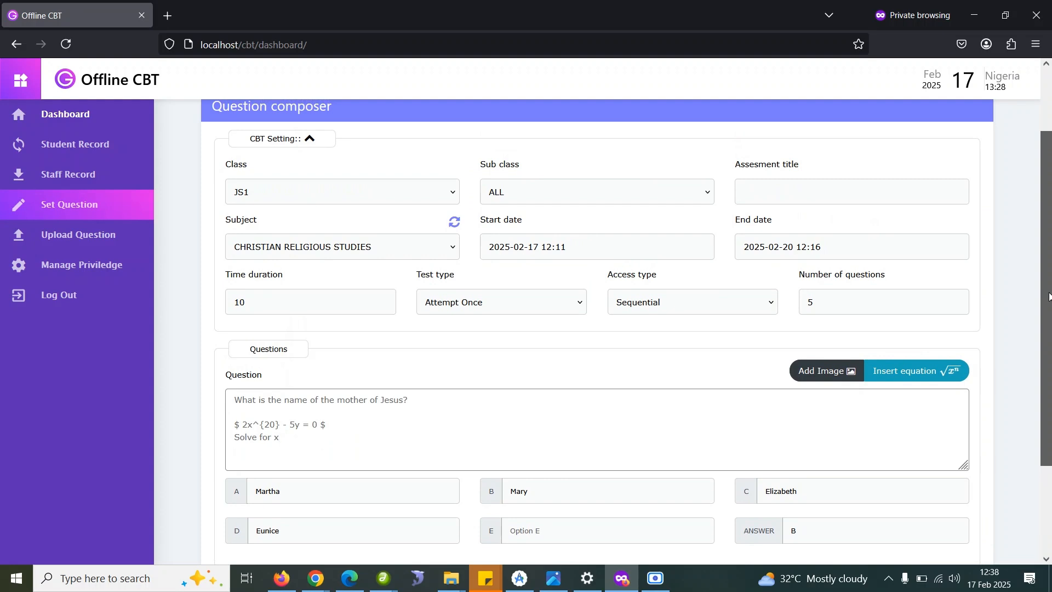
click(748, 191)
text(C)
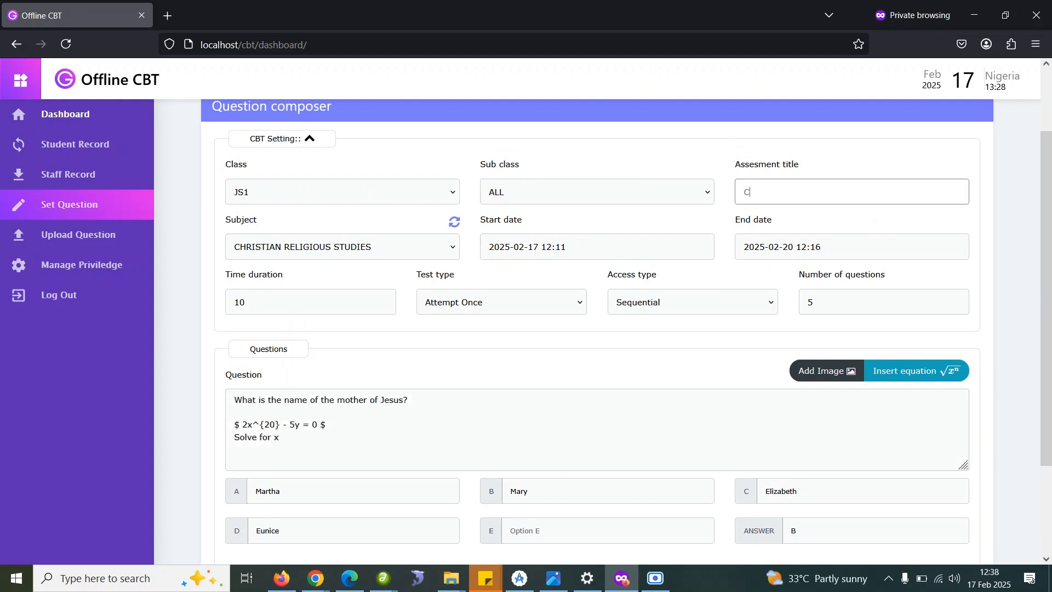
text(A3)
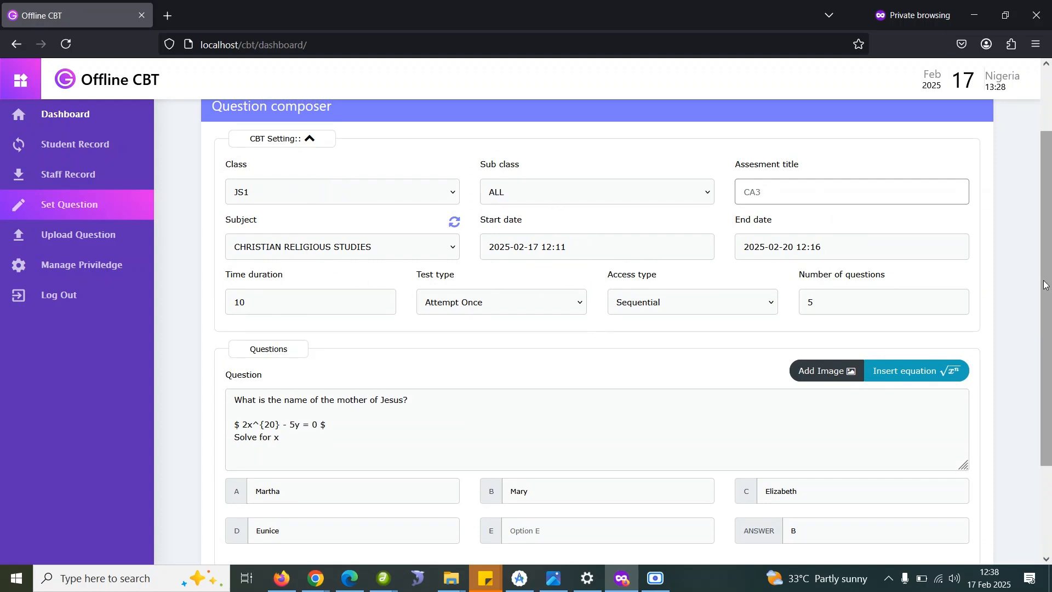
scroll(1047, 285, down, 3)
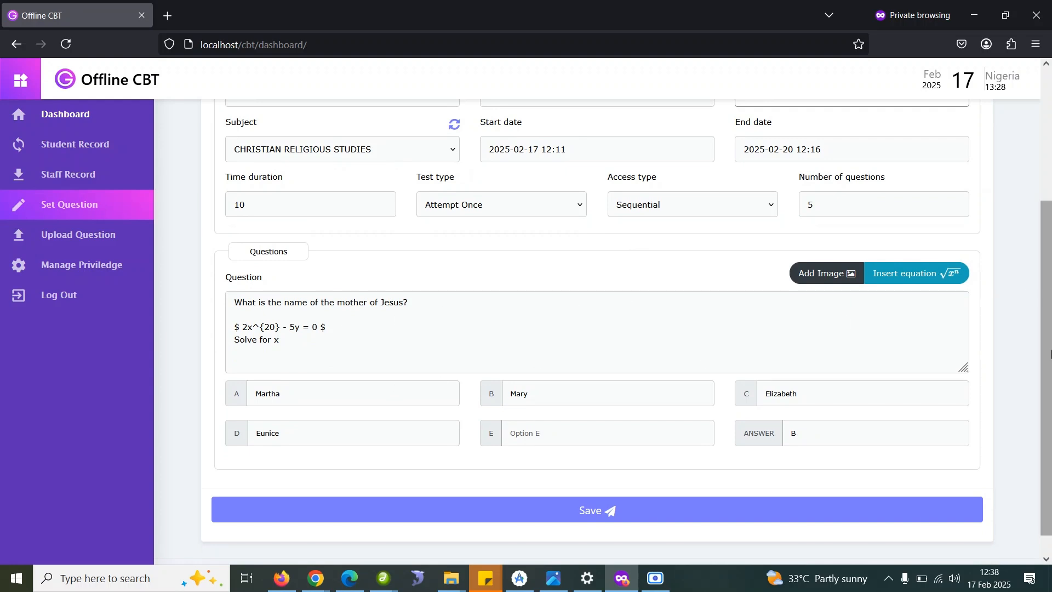
drag(1049, 354, 1050, 384)
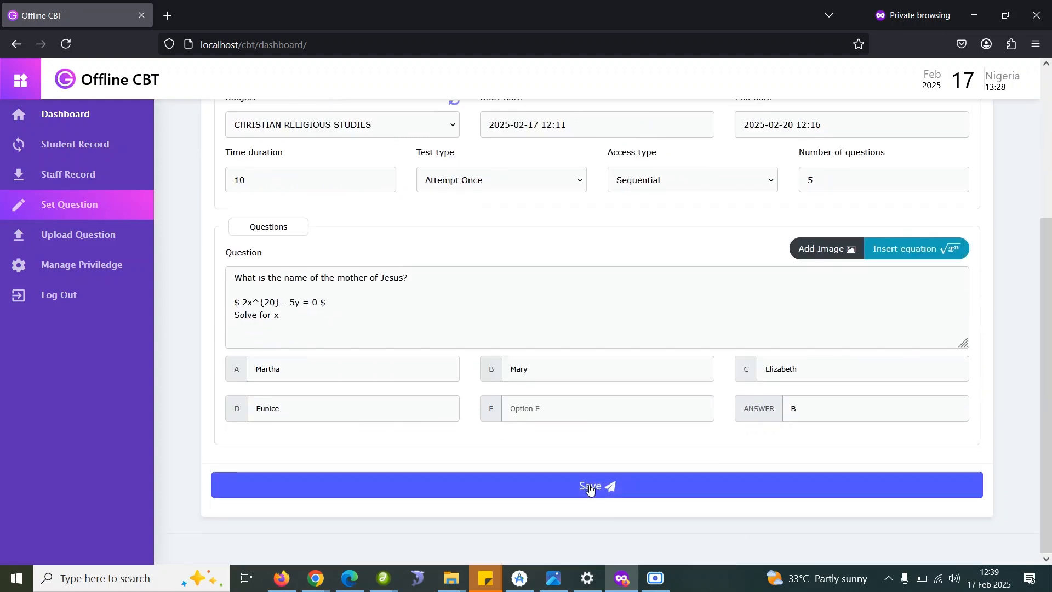
click(590, 488)
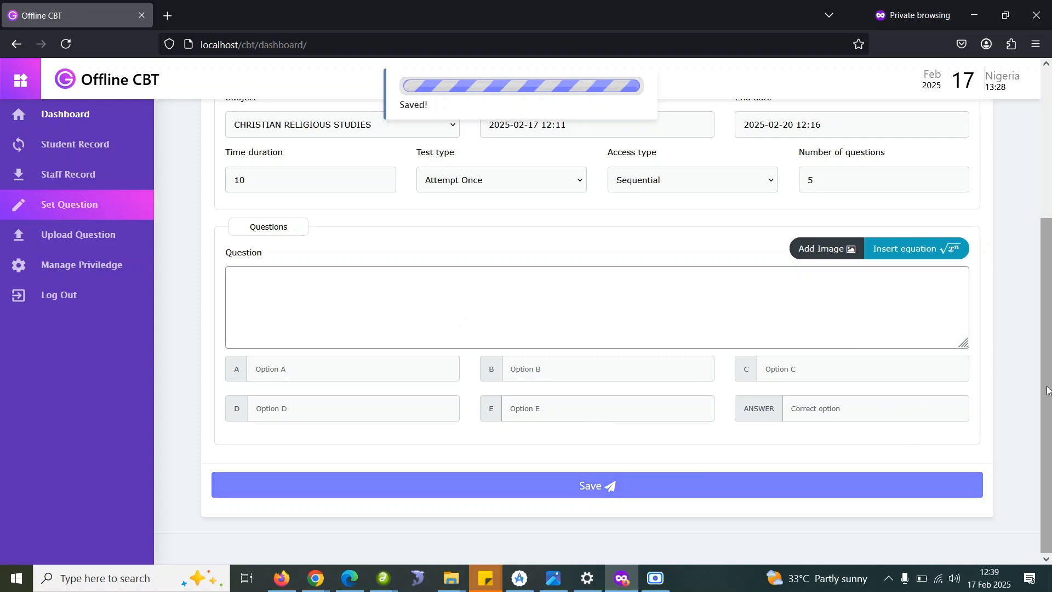
- Return to the dashboard's assessment list and search it for "christian reli"
scroll(1015, 301, up, 3)
scroll(1016, 300, up, 1)
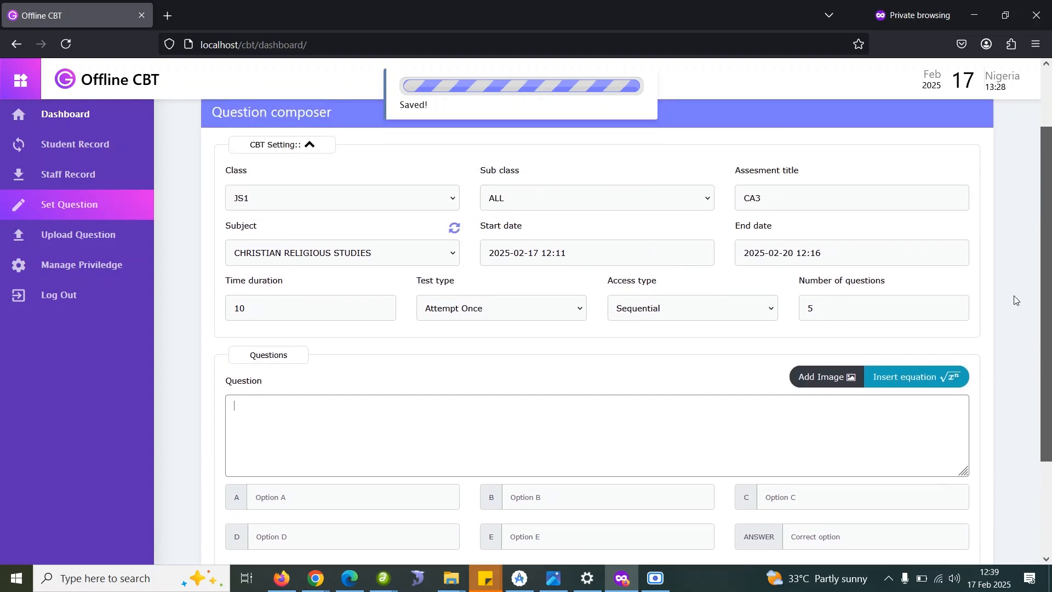
scroll(1012, 291, up, 1)
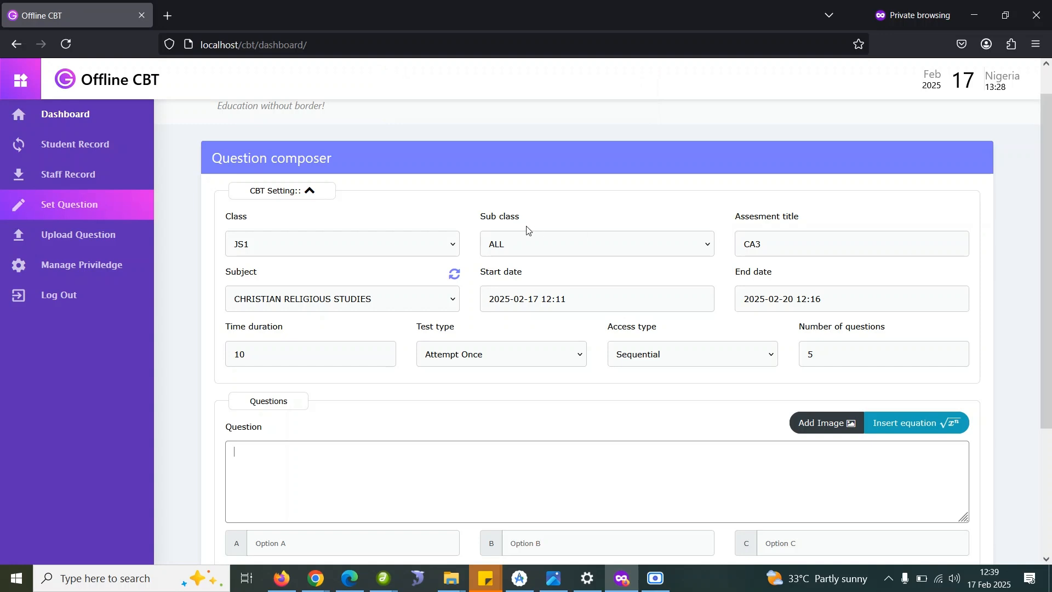
click(81, 116)
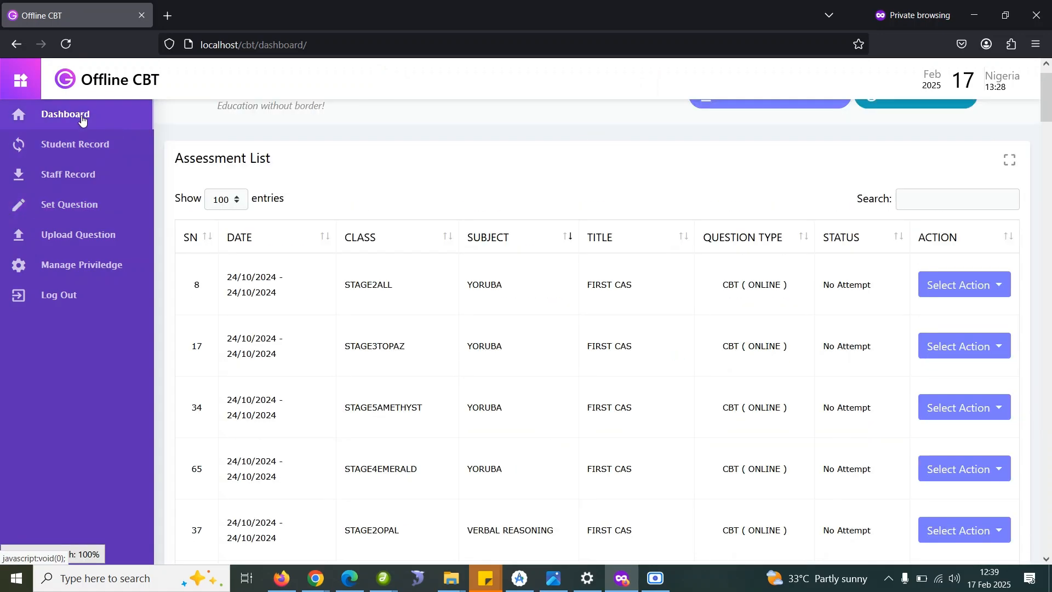
click(933, 198)
text(chris)
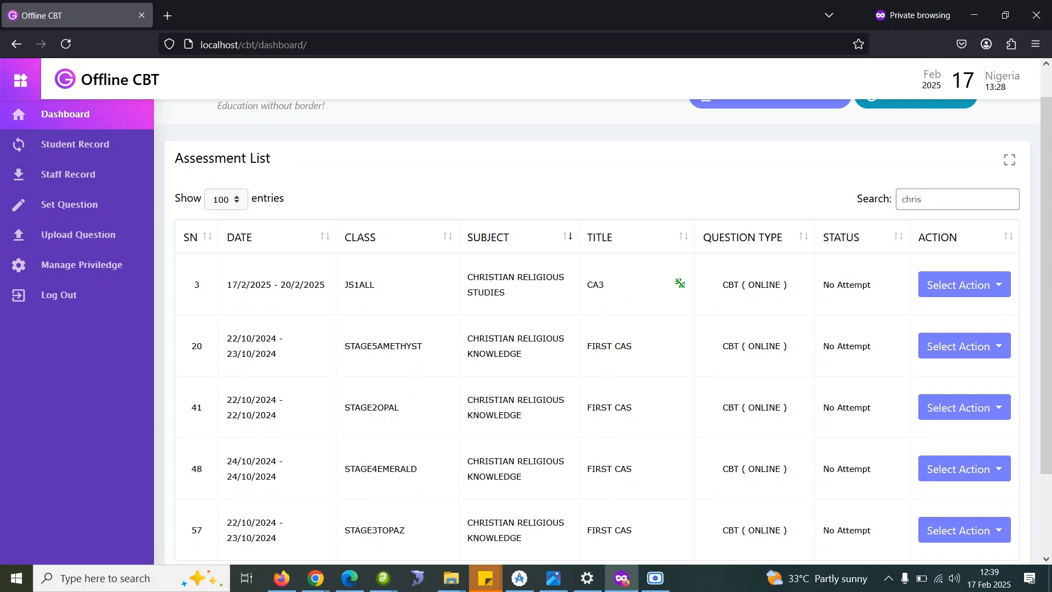
text(i)
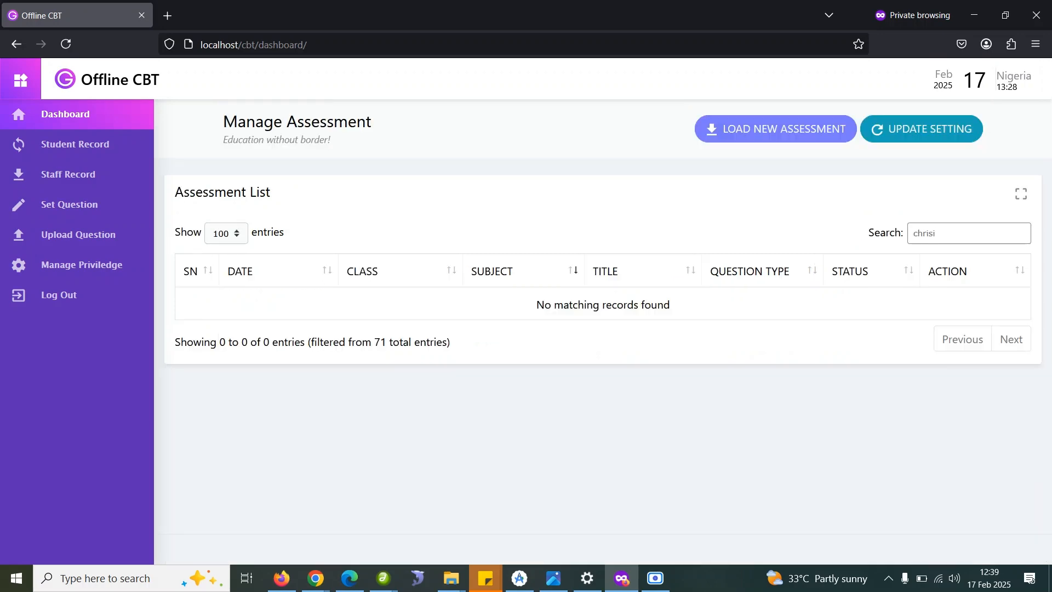
key(BackSpace)
text(tioa)
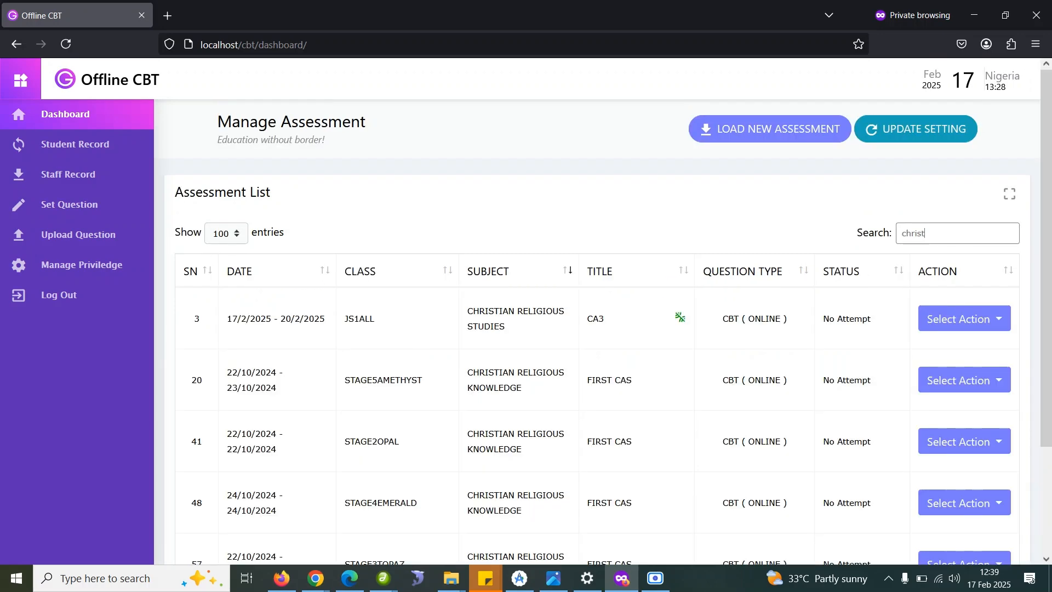
key(BackSpace)
key(BackSpace)
text(am)
key(BackSpace)
text(n reli)
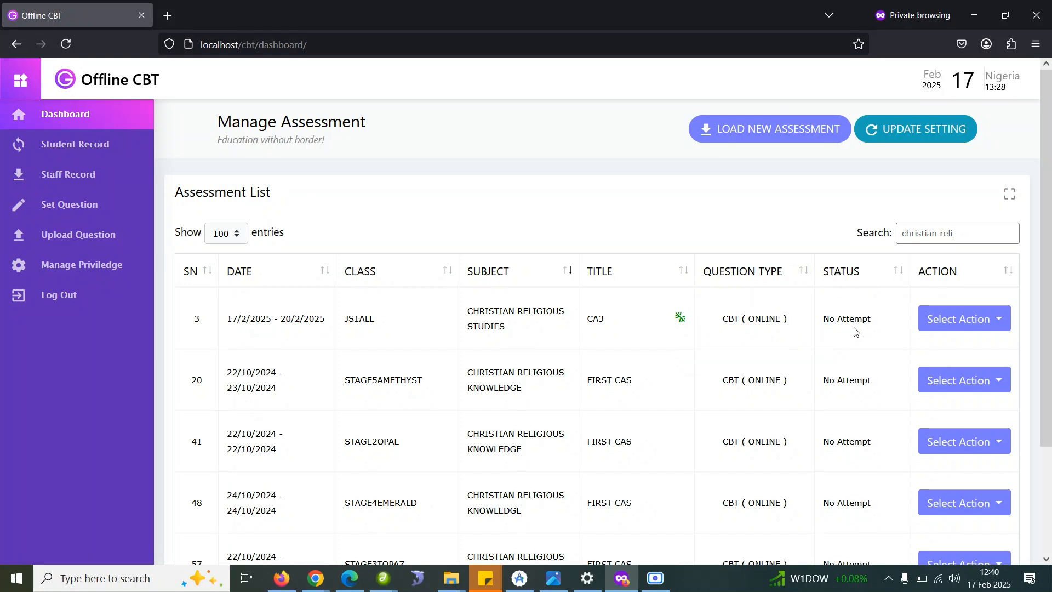
- Open instruction management for the JS1 CA3 Christian Religious Studies assessment and set the lower bound to 1 and upper bound to 5
click(994, 318)
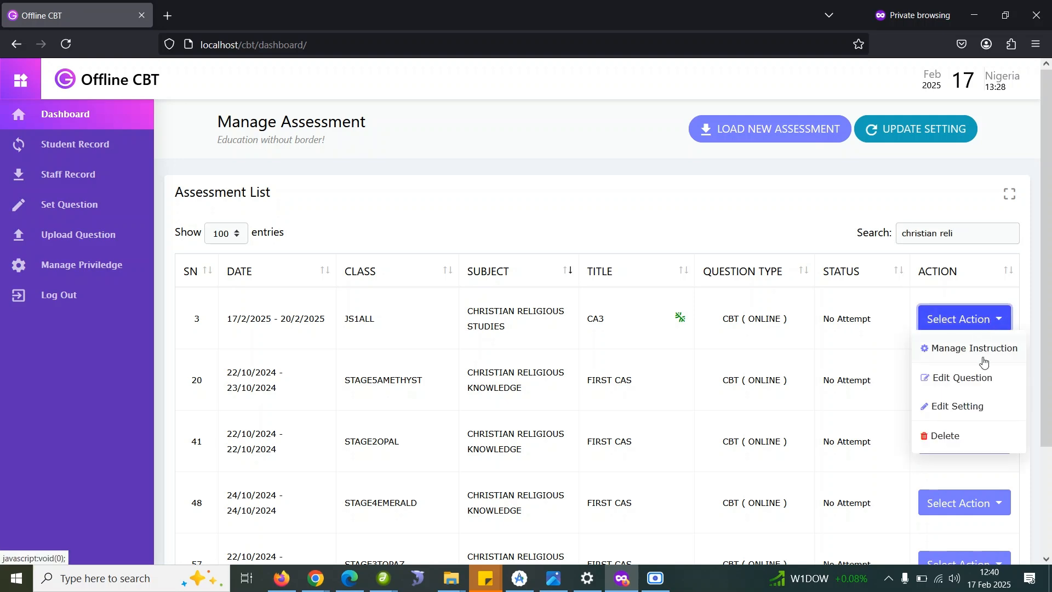
click(975, 349)
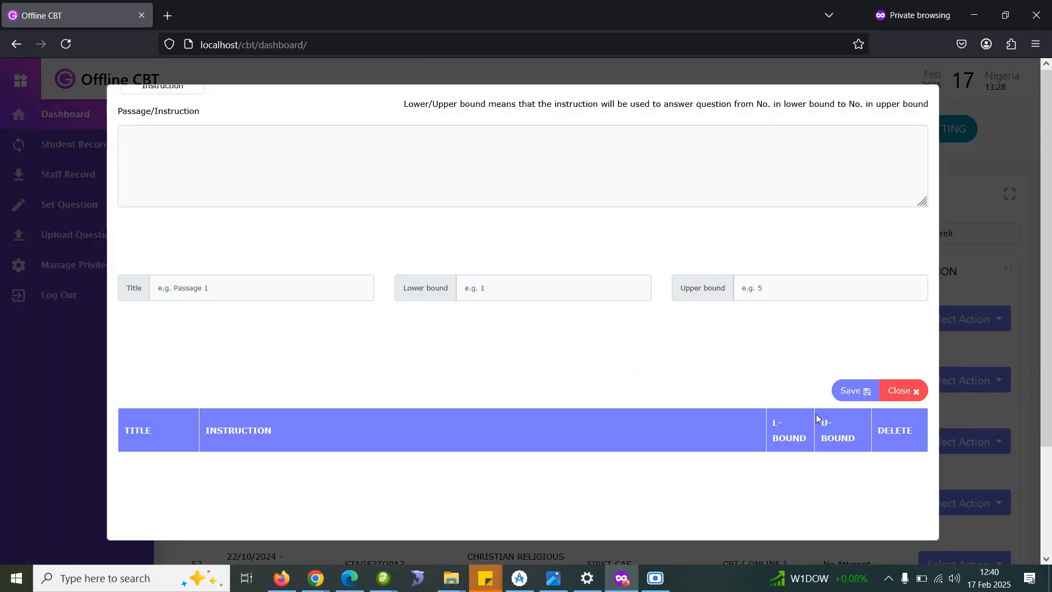
click(378, 168)
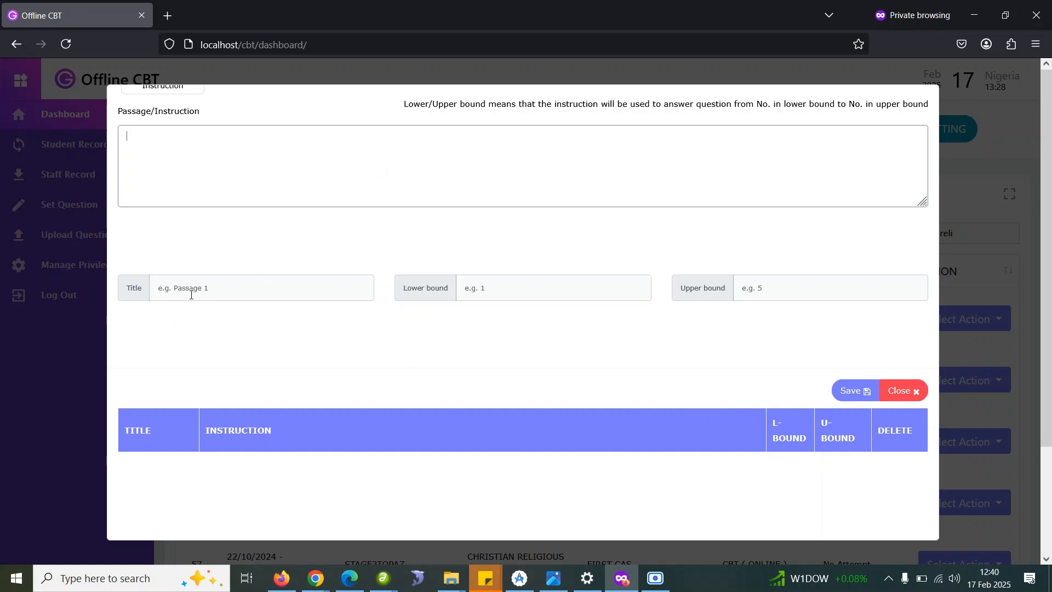
click(239, 291)
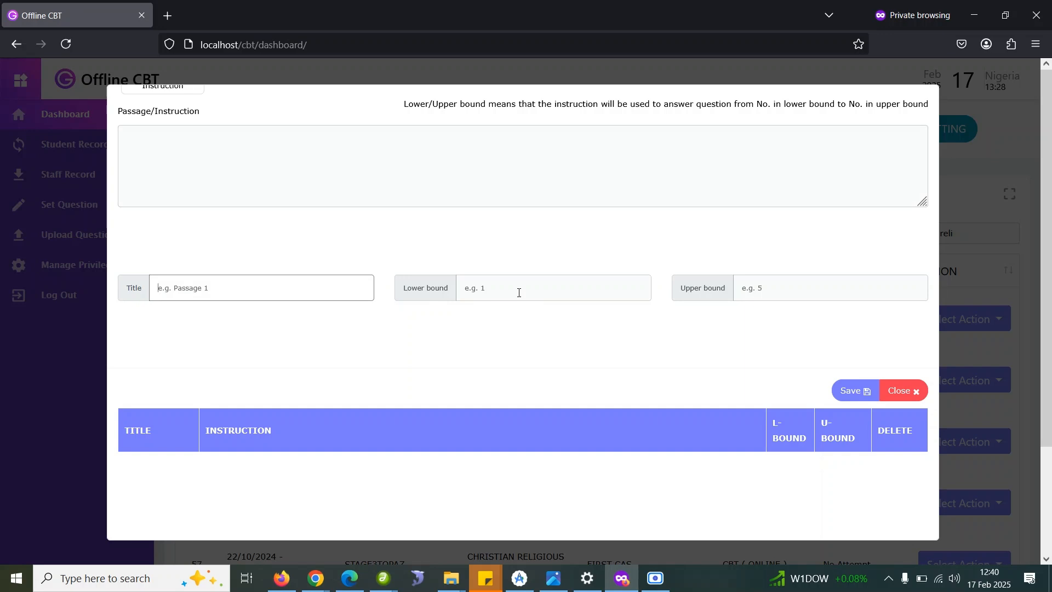
click(519, 293)
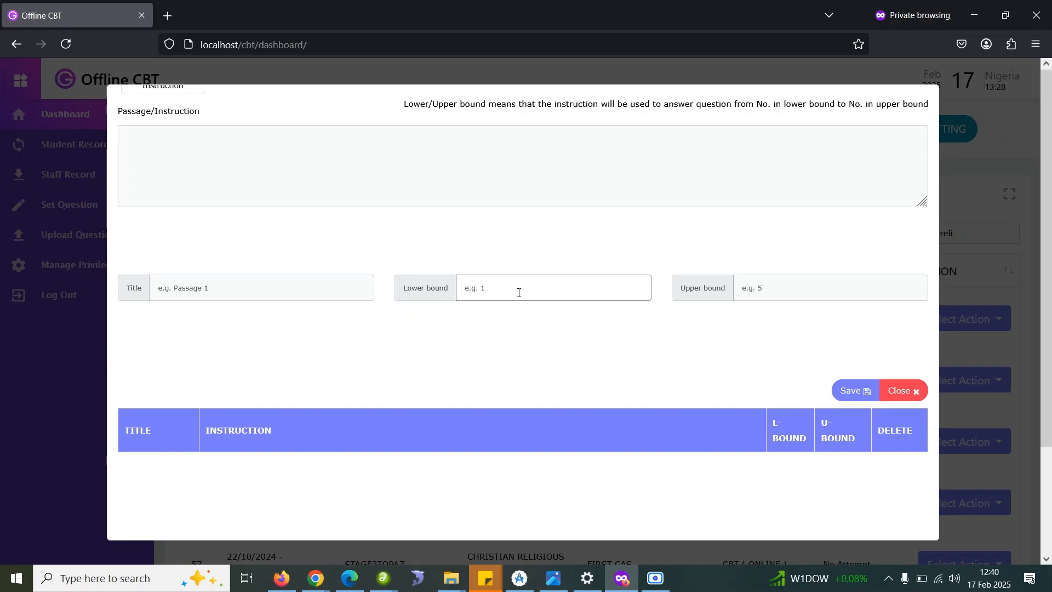
text(1)
click(768, 283)
text(5)
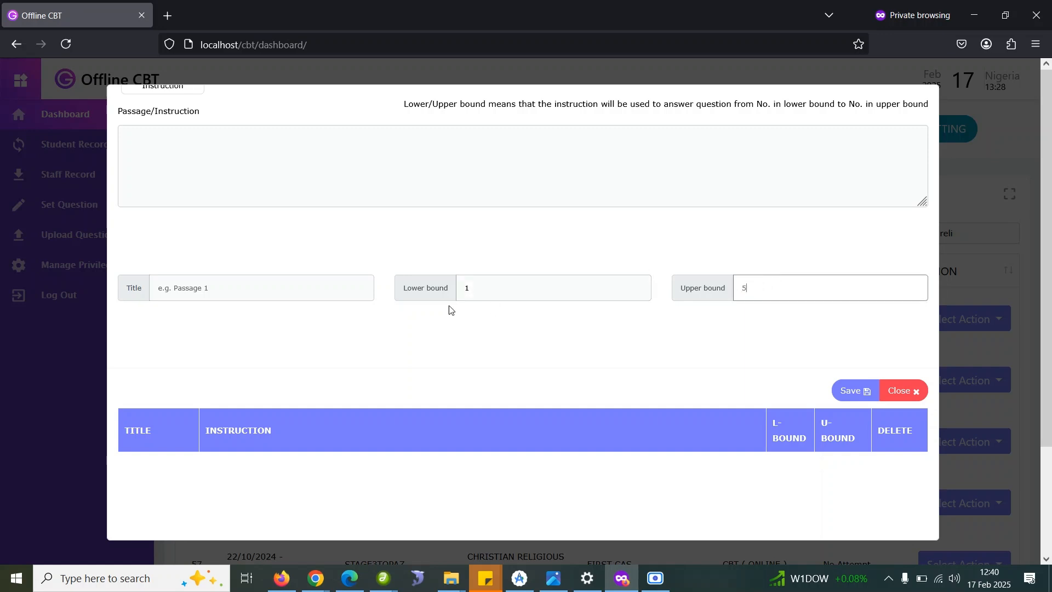
- Enter the title "Passage" and the sample instruction text "sdfsdfgsdfsdf sdfgfgfd", closing the instruction form without saving
click(325, 293)
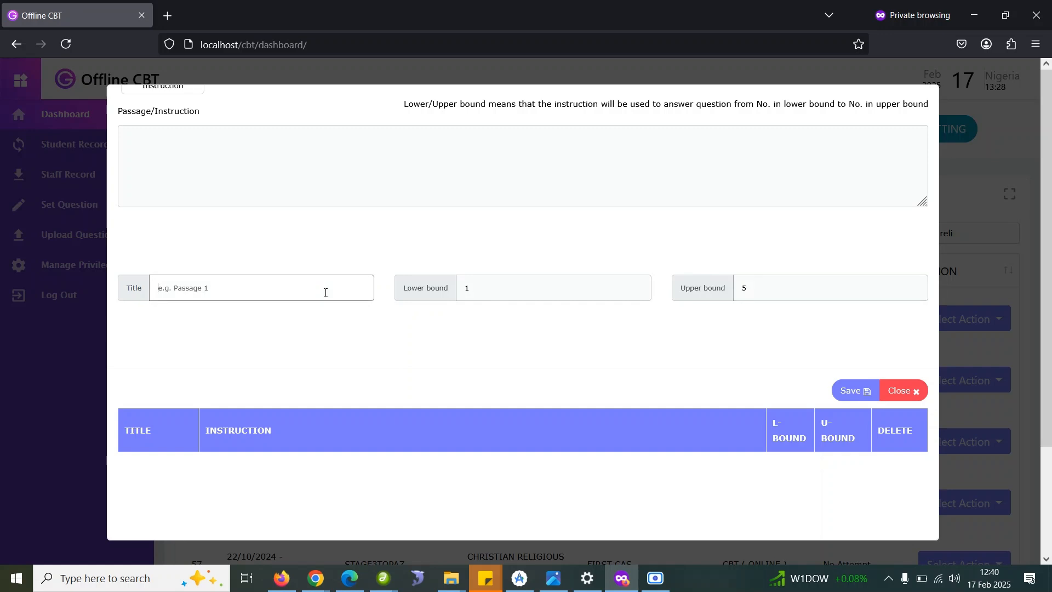
text(Passage)
click(558, 131)
text(sdfsdfgsdfsdf sdfgfgfd)
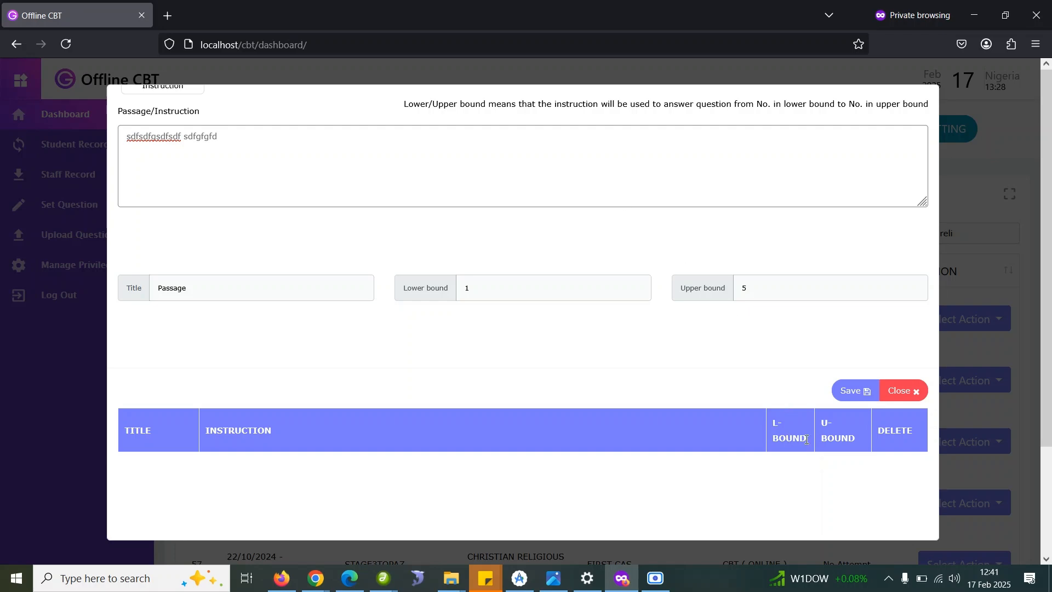
click(903, 391)
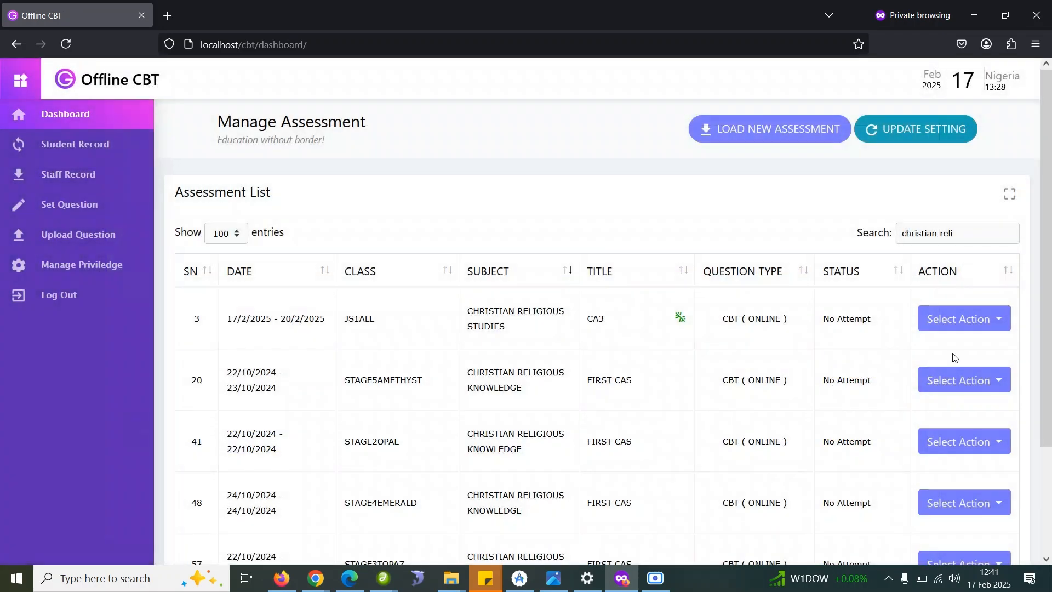
- Open the JS1 CA3 assessment's questions for editing and examine the rendered equation in question 1
click(995, 323)
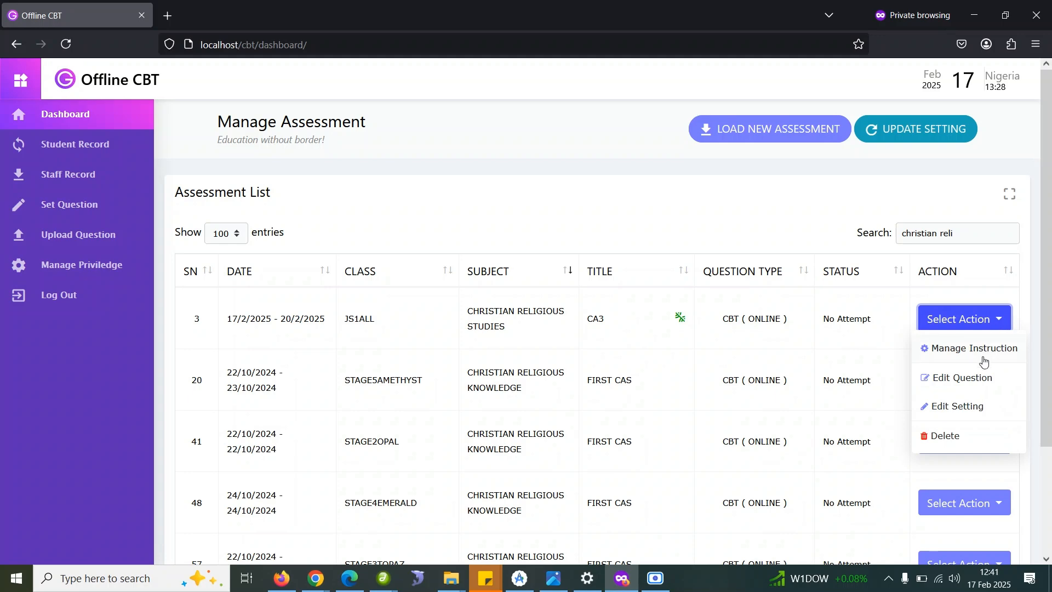
click(975, 378)
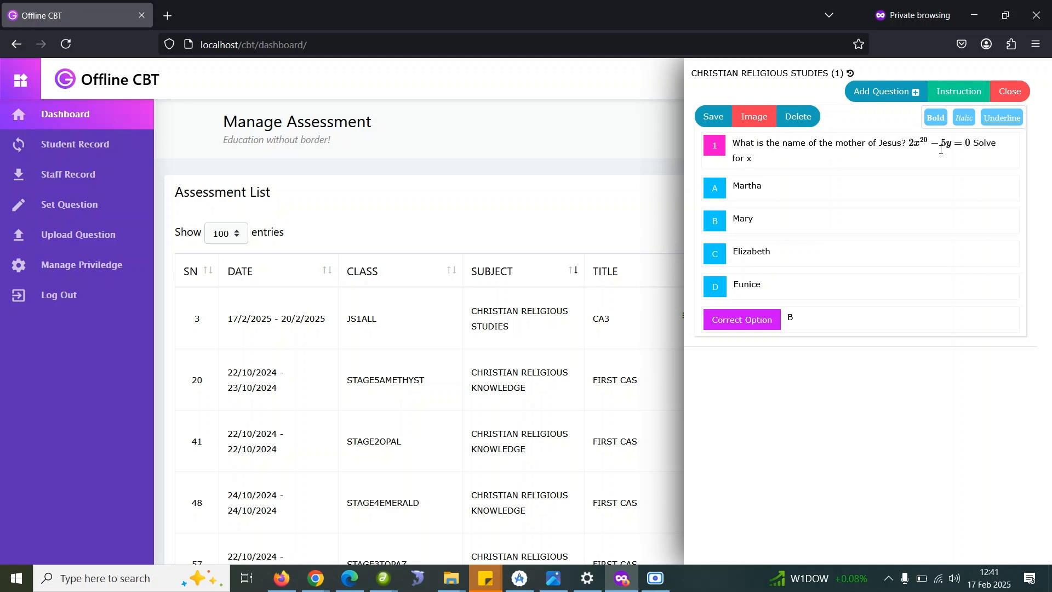
drag(905, 144, 974, 146)
click(974, 146)
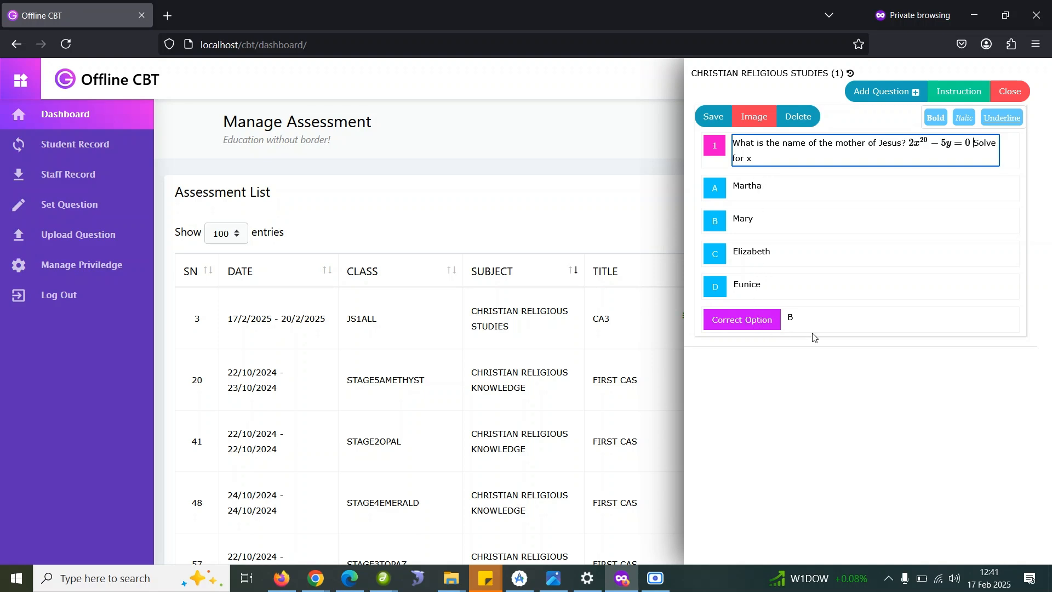
- Select option B's text "Mary" in question 1, and view the blank form for adding a question before closing it
click(763, 228)
double_click(745, 218)
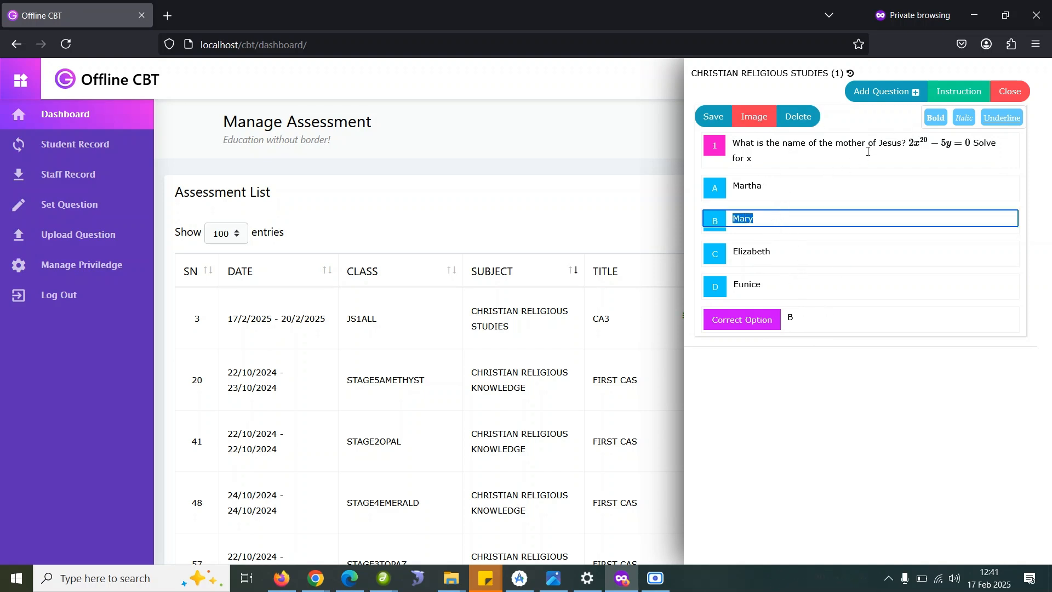
click(892, 93)
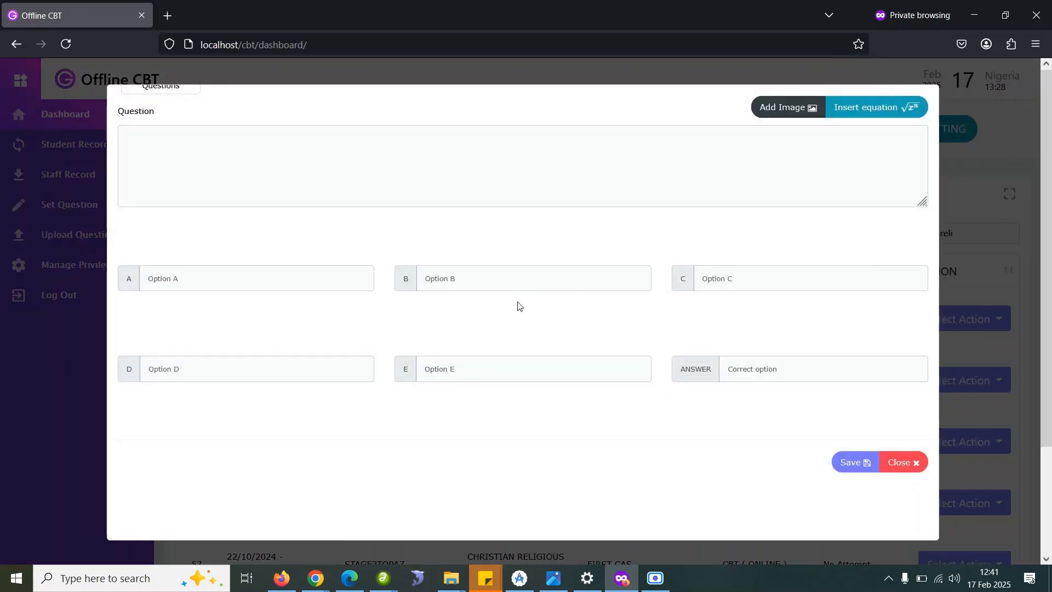
click(902, 465)
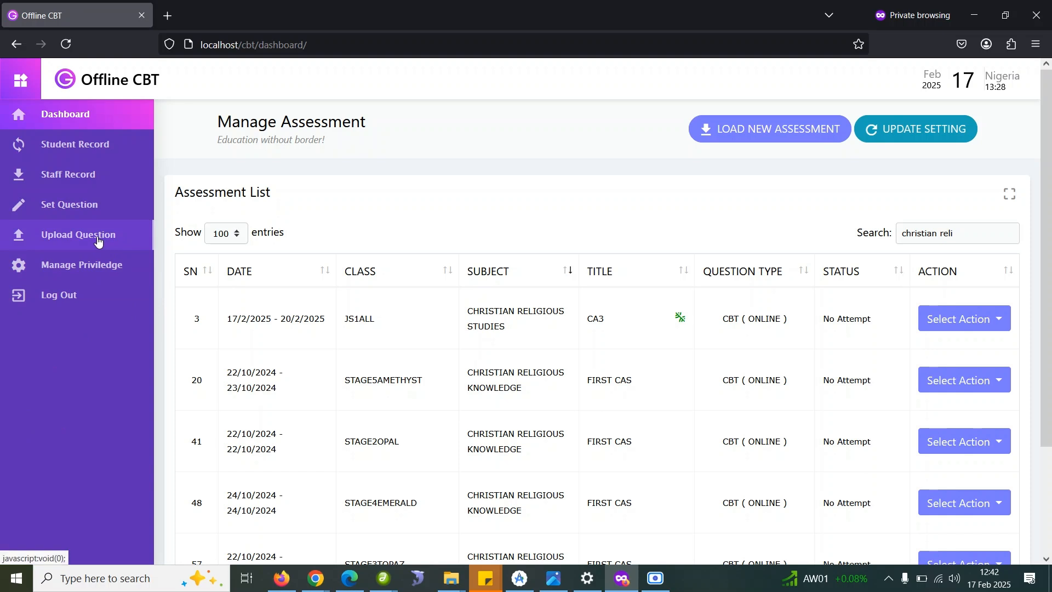
- Open the question uploader and view the file choosers for the question and instruction files, cancelling each without choosing a file
click(98, 240)
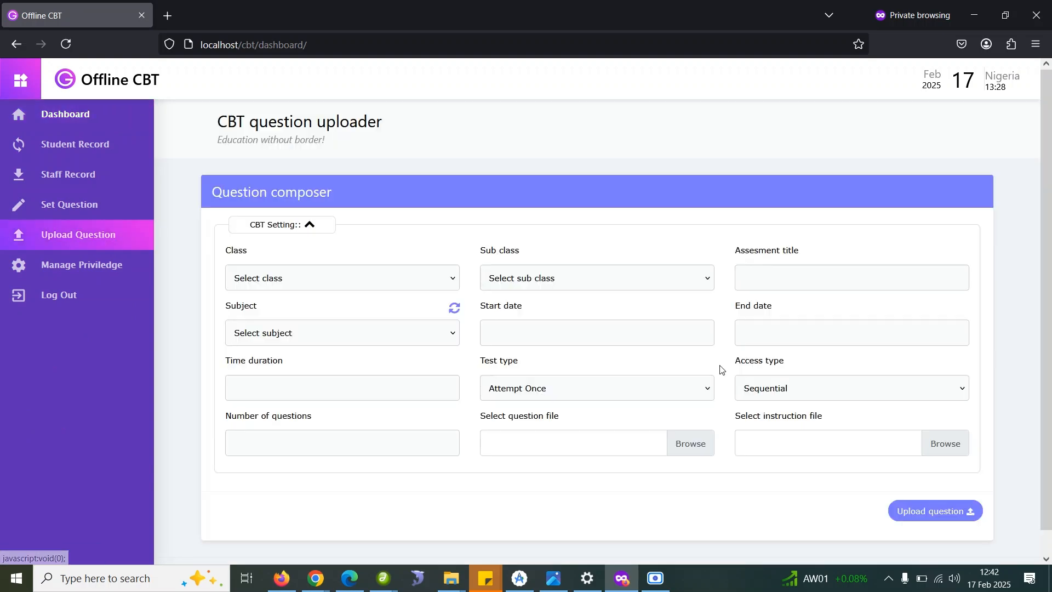
scroll(725, 372, down, 1)
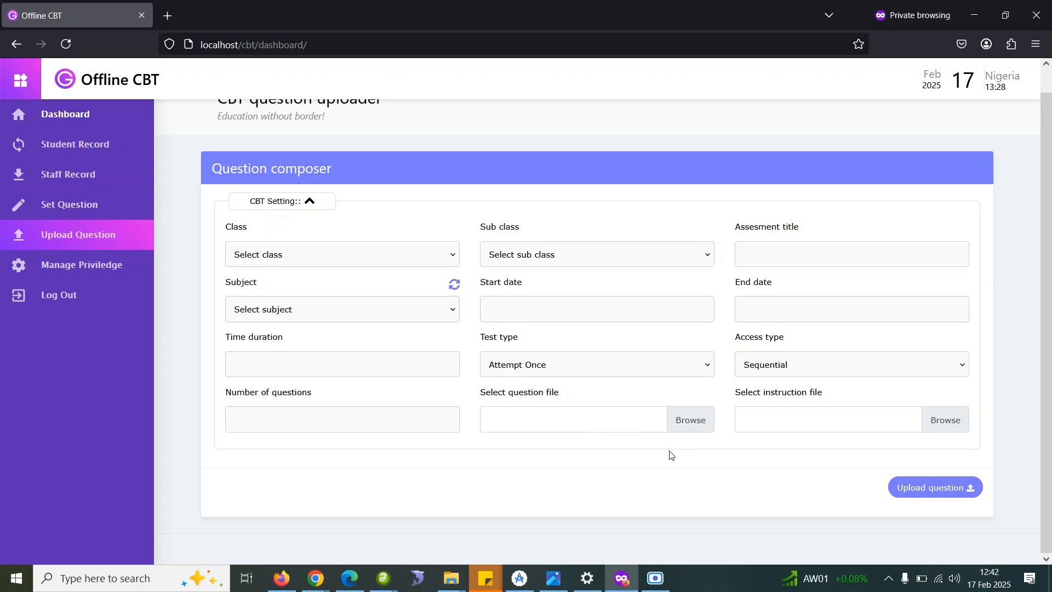
click(691, 425)
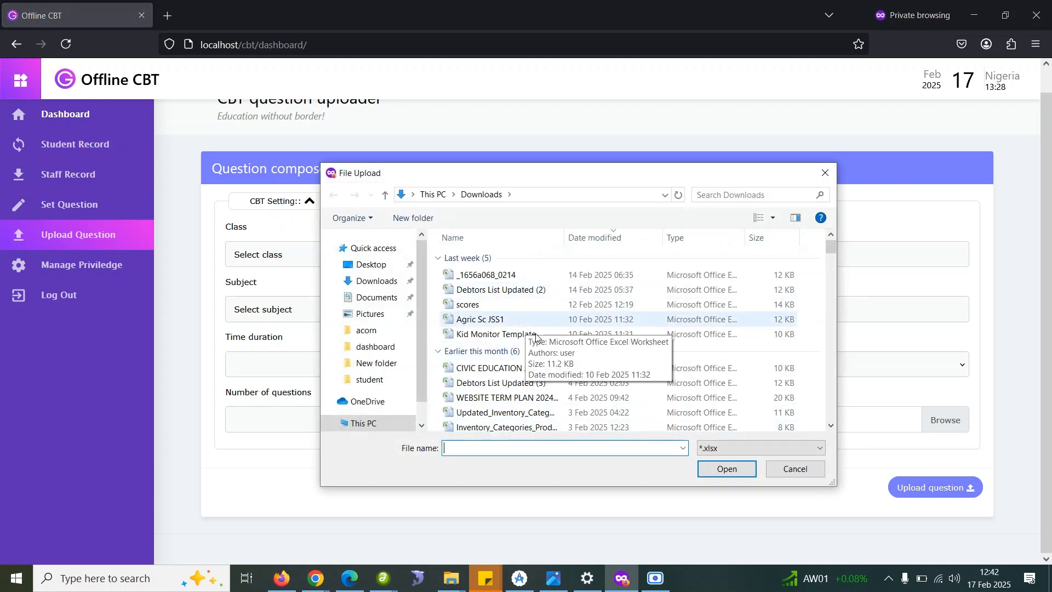
click(792, 470)
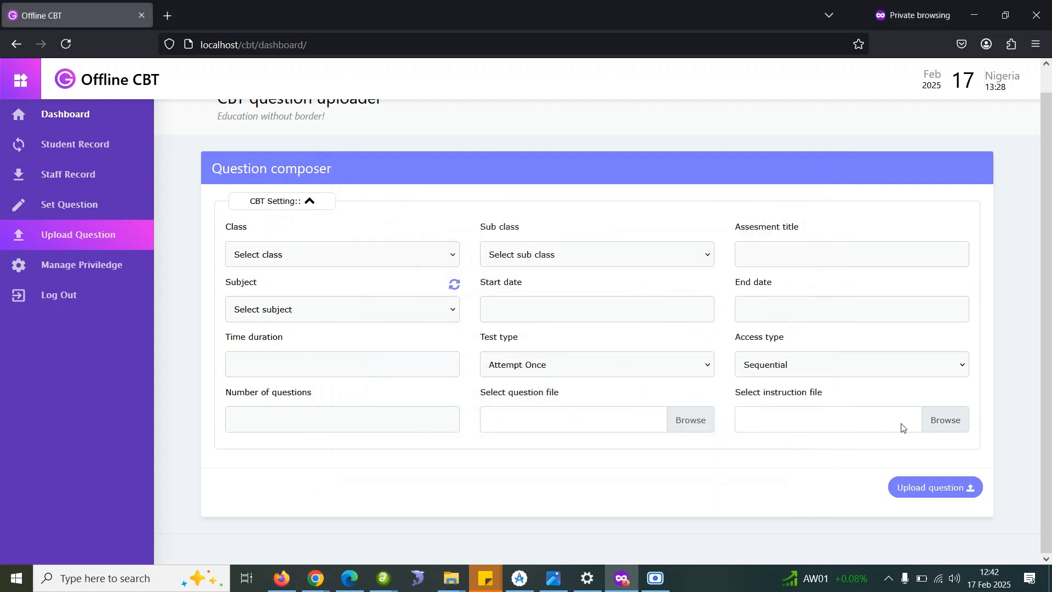
click(965, 421)
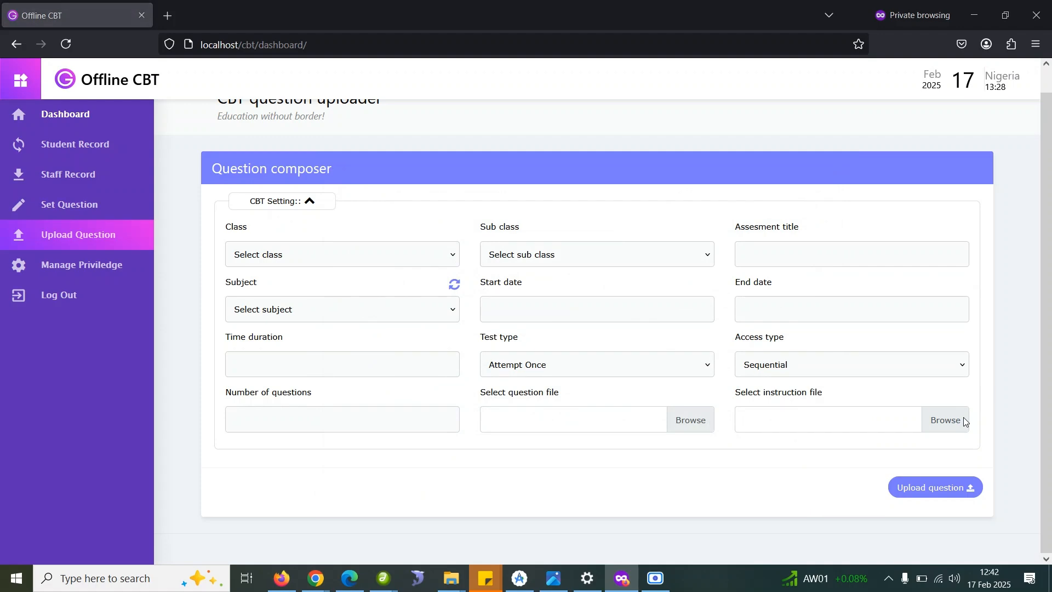
click(795, 470)
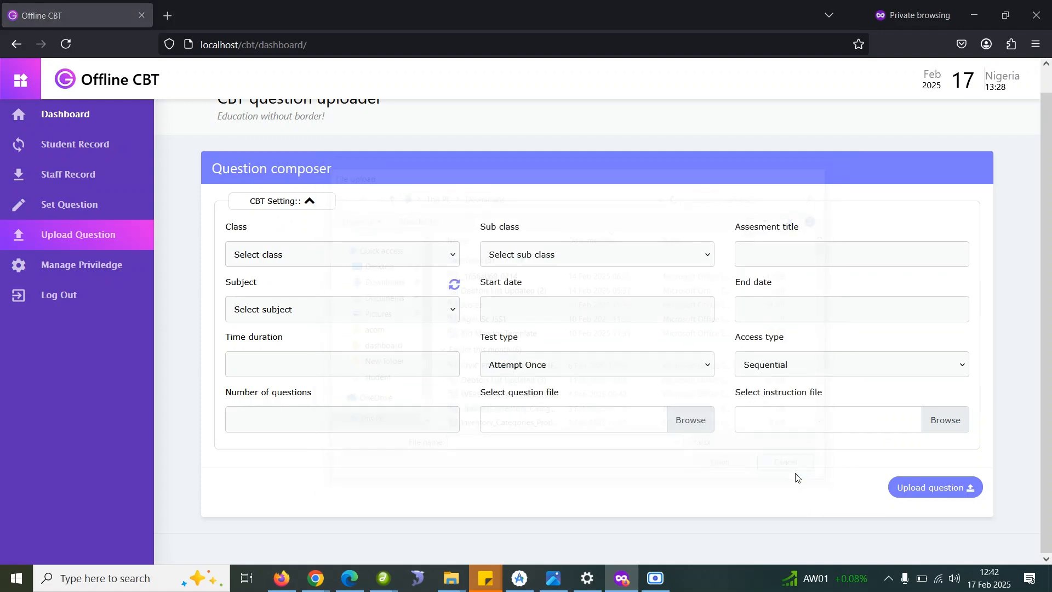